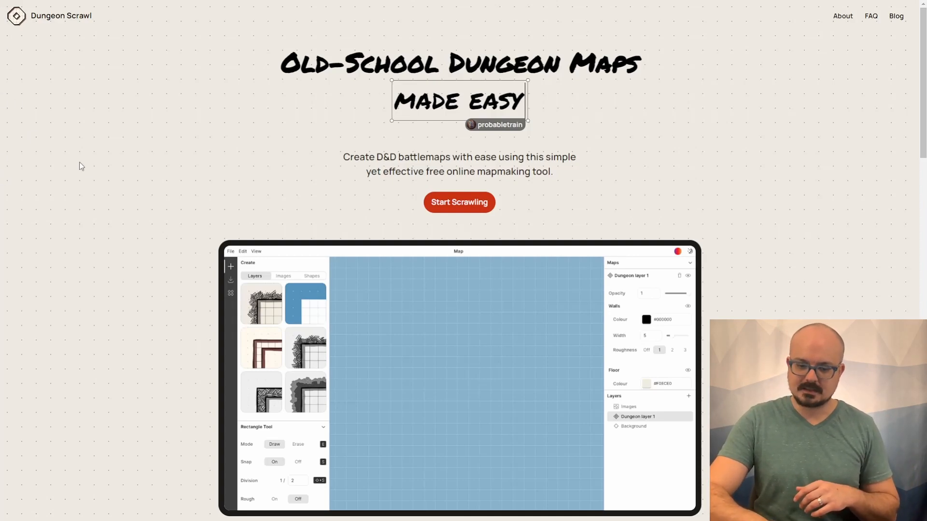
- Launch the online mapmaking tool and close its welcome dialog
{"action": "left_click", "coordinate": [468, 209]}
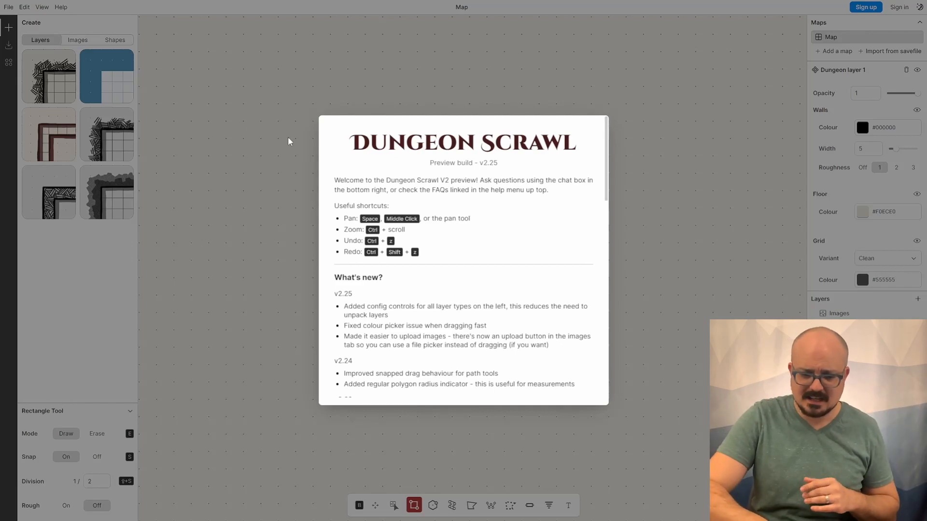
{"action": "left_click", "coordinate": [238, 125]}
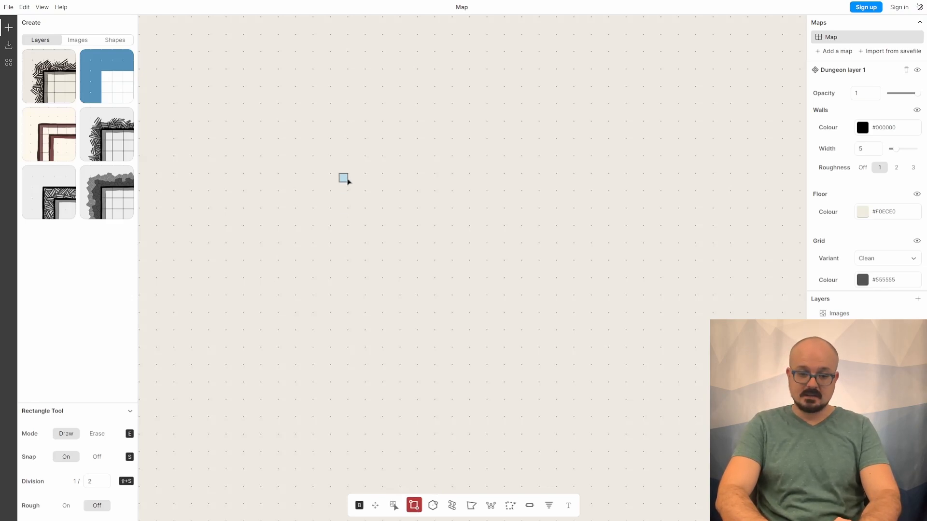
- Draw a square room about 10 by 10 grid squares with the Rectangle tool
{"action": "left_click_drag", "start_coordinate": [351, 160], "coordinate": [504, 163]}
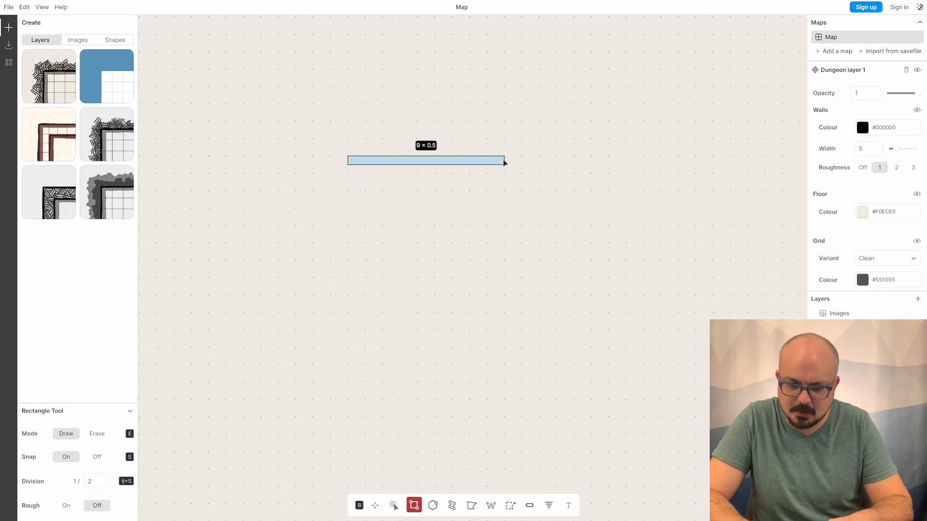
{"action": "mouse_move", "coordinate": [505, 164]}
{"action": "left_mouse_down"}
{"action": "mouse_move", "coordinate": [557, 164]}
{"action": "mouse_move", "coordinate": [554, 242]}
{"action": "mouse_move", "coordinate": [495, 241]}
{"action": "mouse_move", "coordinate": [485, 254]}
{"action": "mouse_move", "coordinate": [529, 319]}
{"action": "mouse_move", "coordinate": [523, 330]}
{"action": "left_mouse_up"}
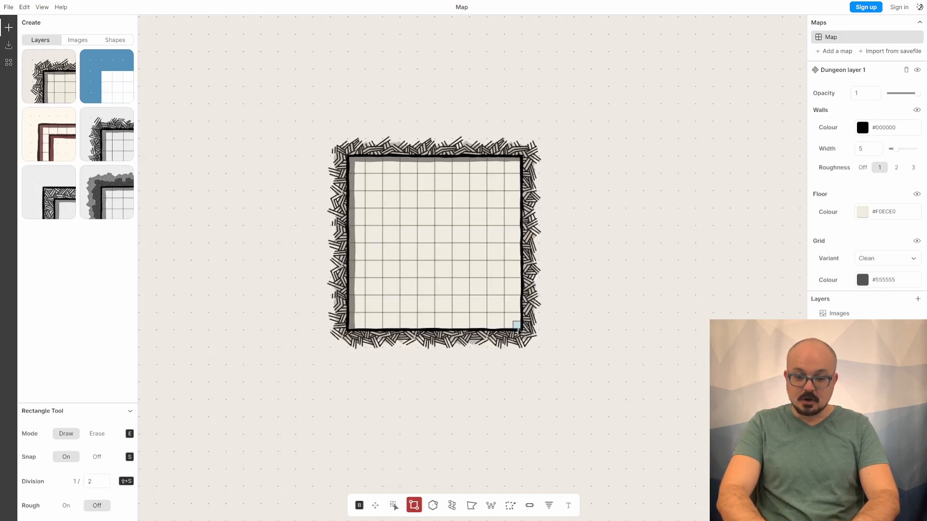
- Add a narrow strip along the room's right wall, then erase it again in Erase mode
{"action": "left_click_drag", "start_coordinate": [518, 330], "coordinate": [522, 165]}
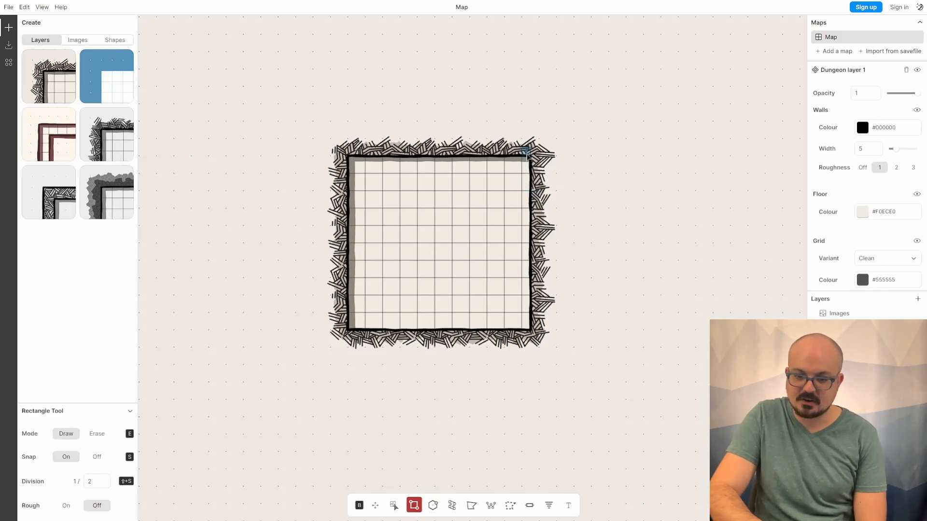
{"action": "left_click", "coordinate": [96, 435]}
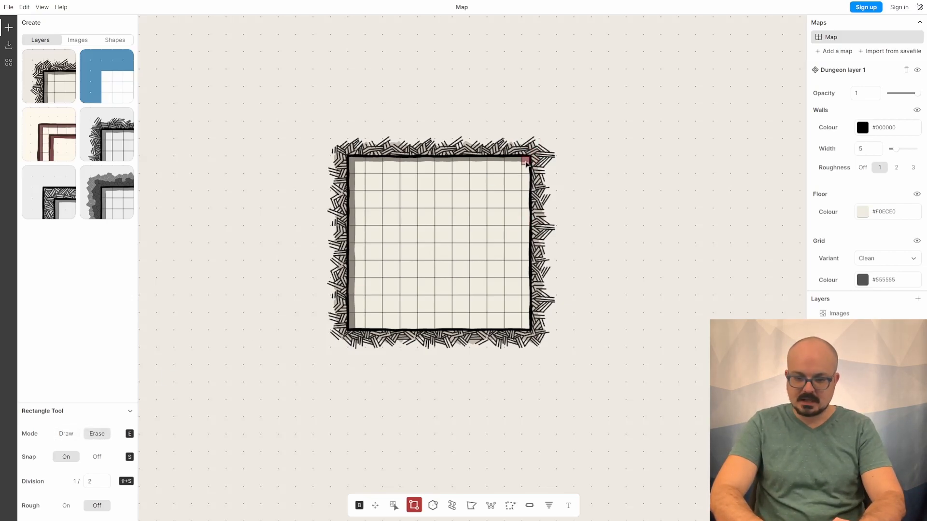
{"action": "mouse_move", "coordinate": [526, 171]}
{"action": "left_mouse_down"}
{"action": "mouse_move", "coordinate": [521, 348]}
{"action": "mouse_move", "coordinate": [526, 333]}
{"action": "left_mouse_up"}
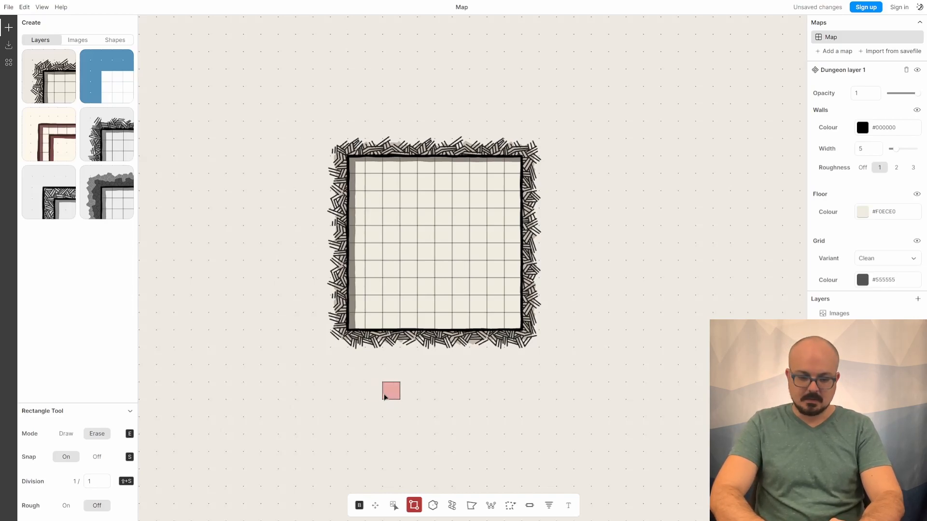
- Erase four 1 by 1 pillars inside the square room, two near the top and two near the bottom
{"action": "left_click", "coordinate": [412, 203]}
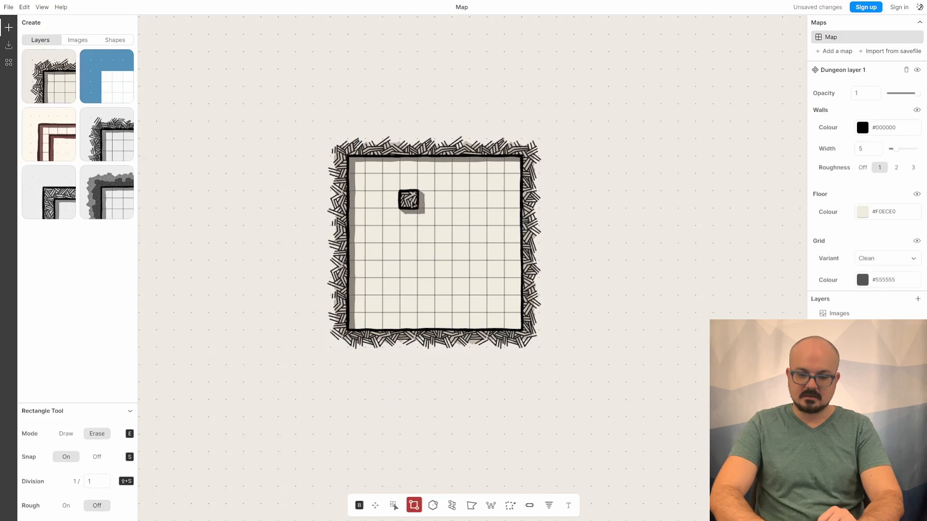
{"action": "left_click", "coordinate": [478, 204]}
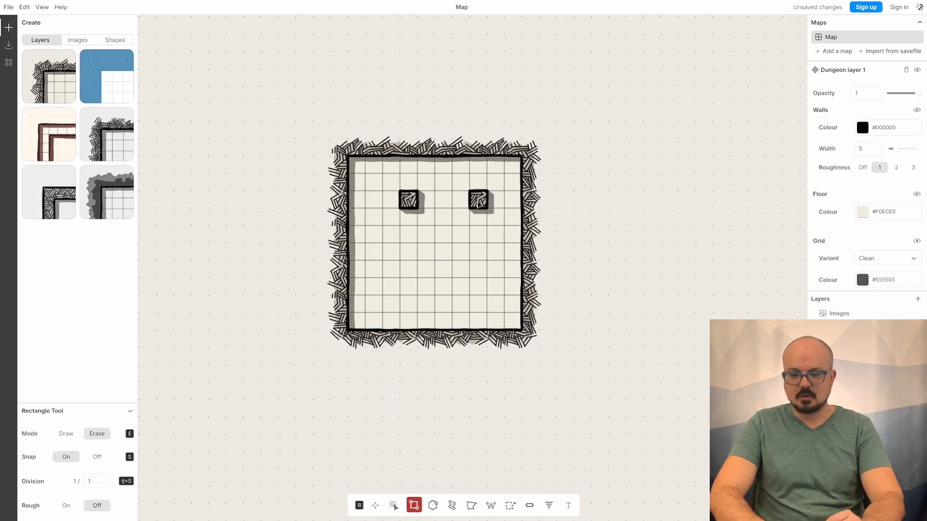
{"action": "left_click", "coordinate": [413, 290]}
{"action": "left_click", "coordinate": [481, 289]}
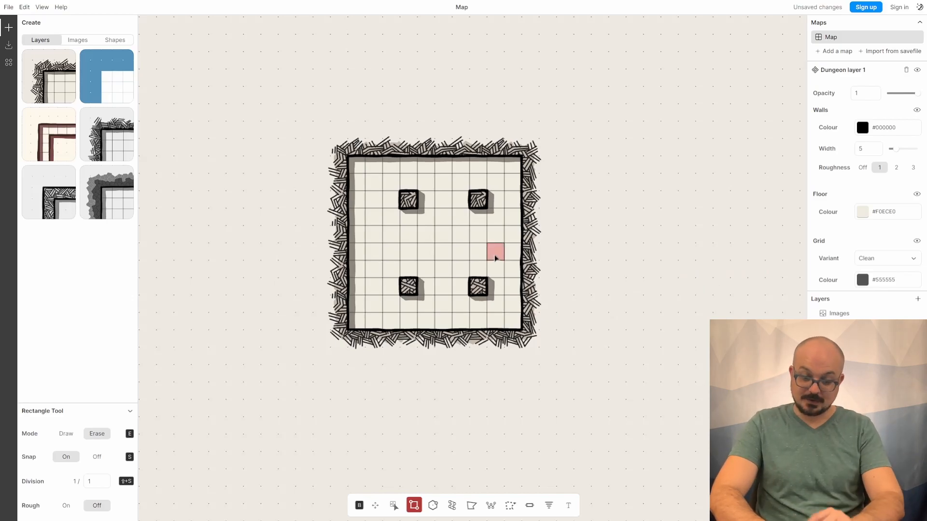
{"action": "left_click", "coordinate": [97, 458]}
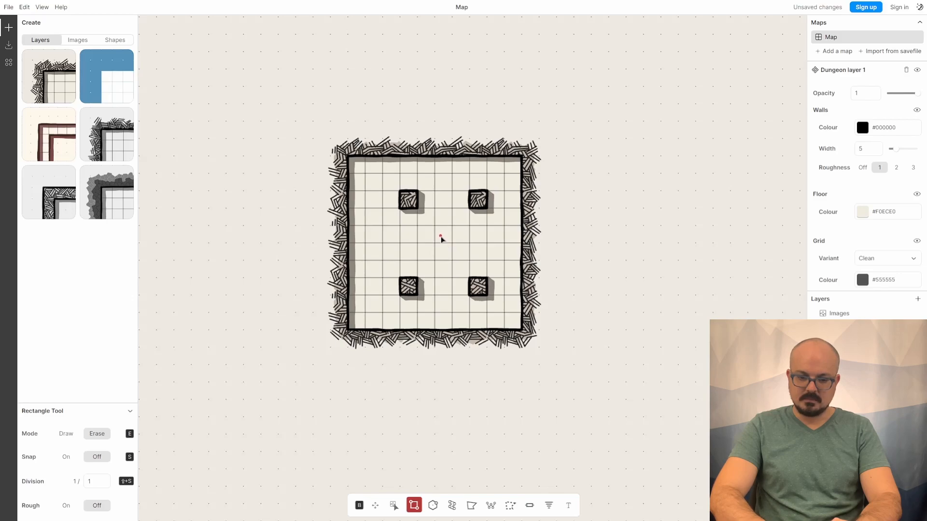
{"action": "left_click_drag", "start_coordinate": [437, 239], "coordinate": [453, 259]}
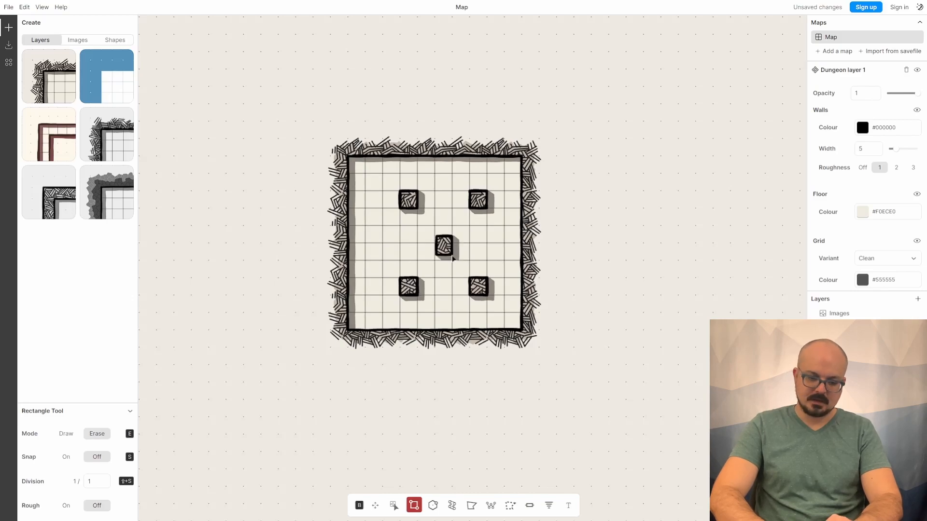
{"action": "left_click_drag", "start_coordinate": [473, 242], "coordinate": [504, 248]}
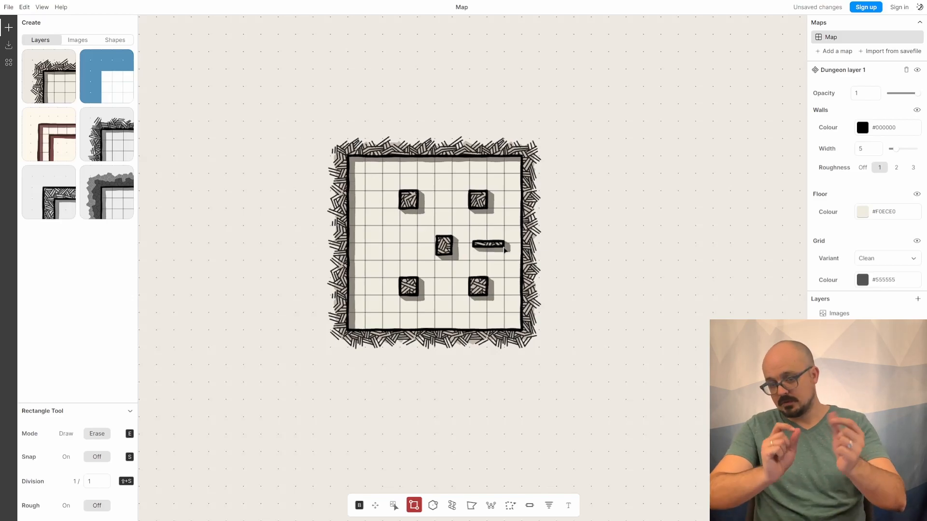
{"action": "mouse_move", "coordinate": [504, 246]}
{"action": "left_mouse_down"}
{"action": "mouse_move", "coordinate": [197, 390]}
{"action": "mouse_move", "coordinate": [469, 267]}
{"action": "left_mouse_up"}
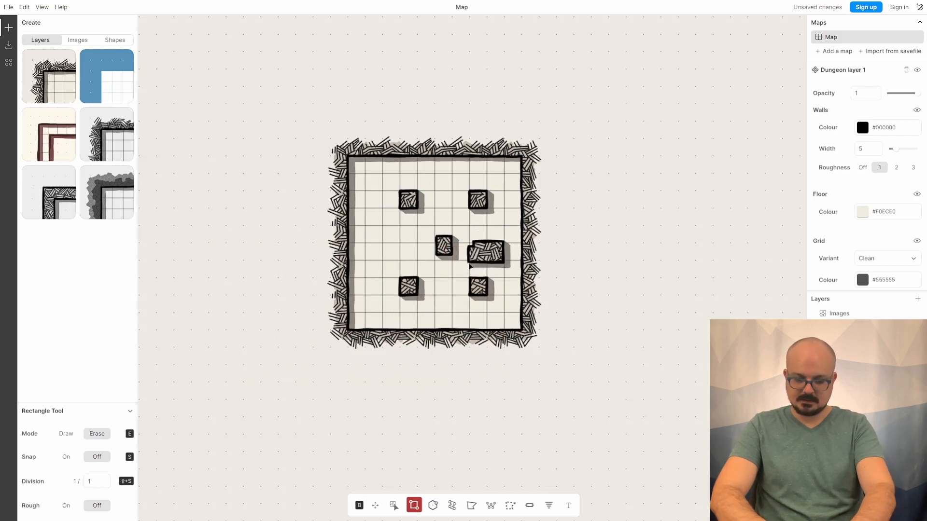
{"action": "key", "text": "ctrl+z"}
{"action": "key", "text": "ctrl+z"}
{"action": "key", "text": "ctrl+z"}
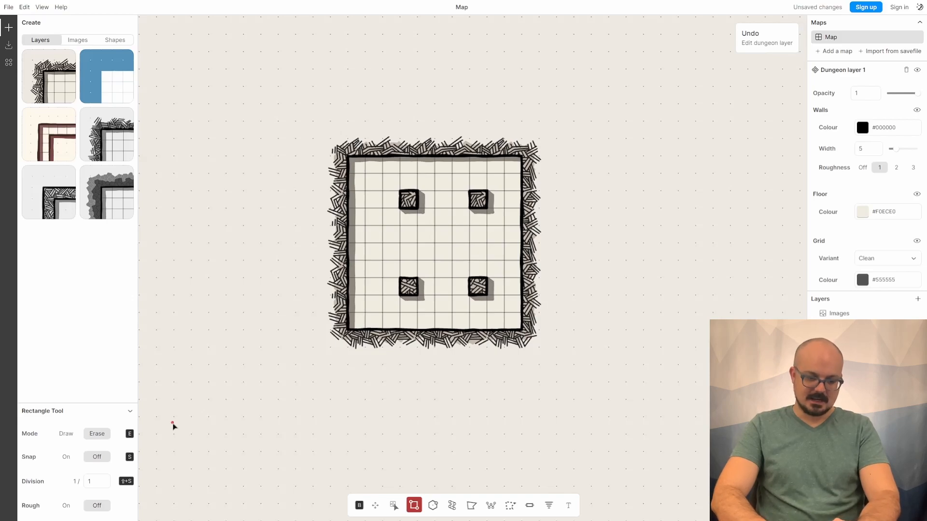
- Turn snap and rough edges on, switch to Draw mode, and draw a rough-walled room about 6 by 6 squares right of the square room
{"action": "left_click", "coordinate": [67, 458]}
{"action": "left_click", "coordinate": [69, 507]}
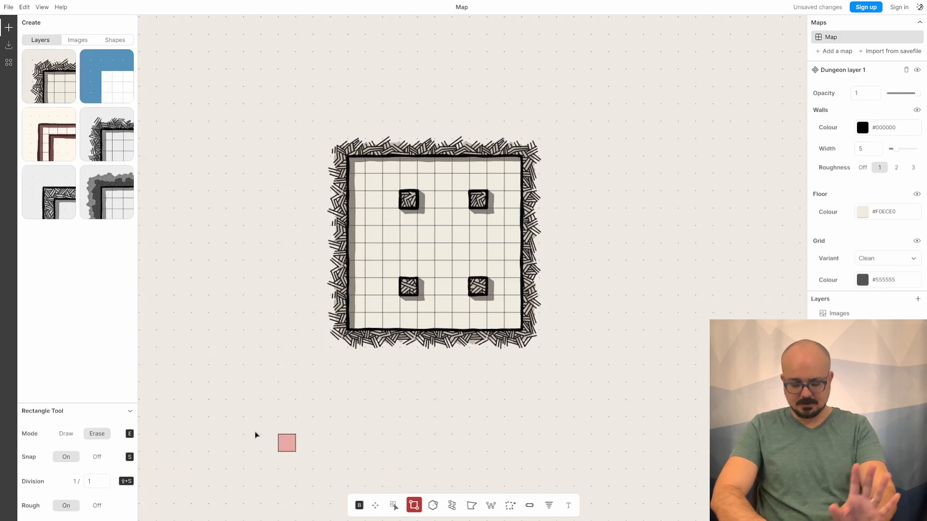
{"action": "left_click", "coordinate": [68, 434]}
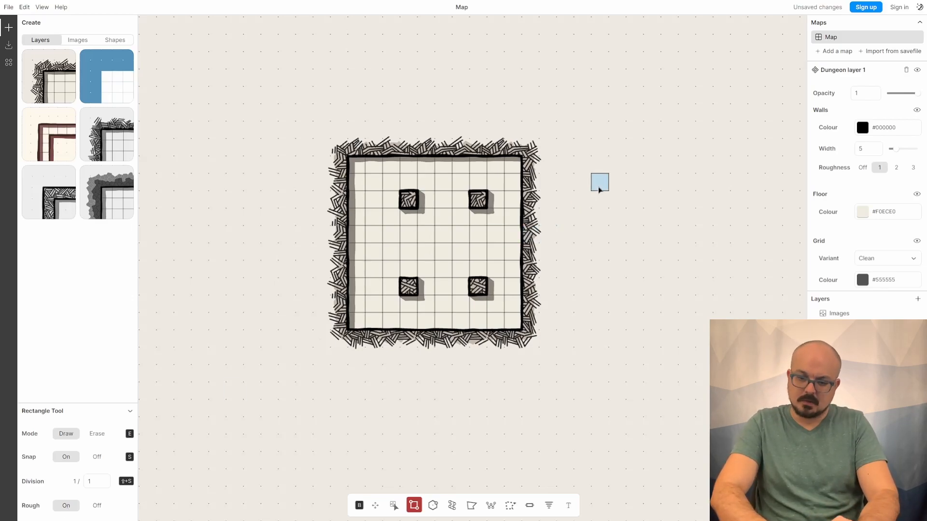
{"action": "left_click_drag", "start_coordinate": [598, 173], "coordinate": [681, 249]}
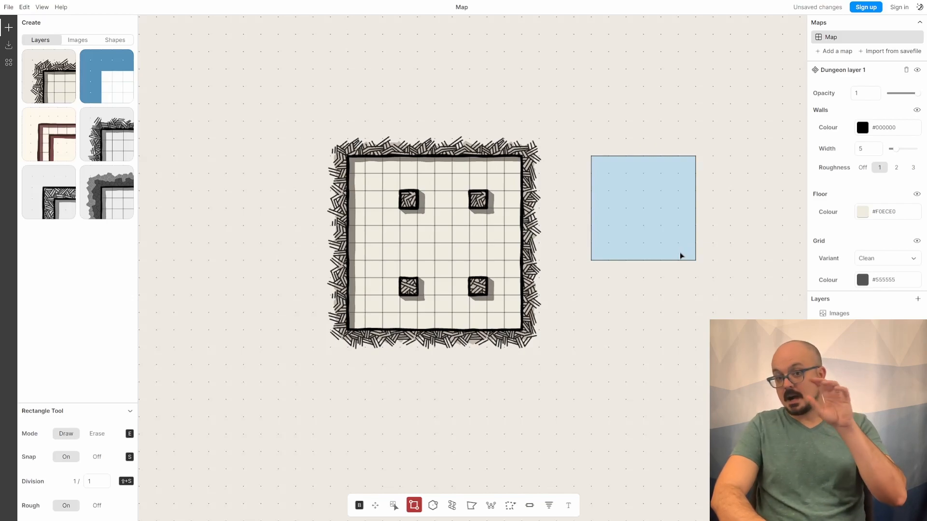
{"action": "left_click_drag", "start_coordinate": [680, 252], "coordinate": [680, 251]}
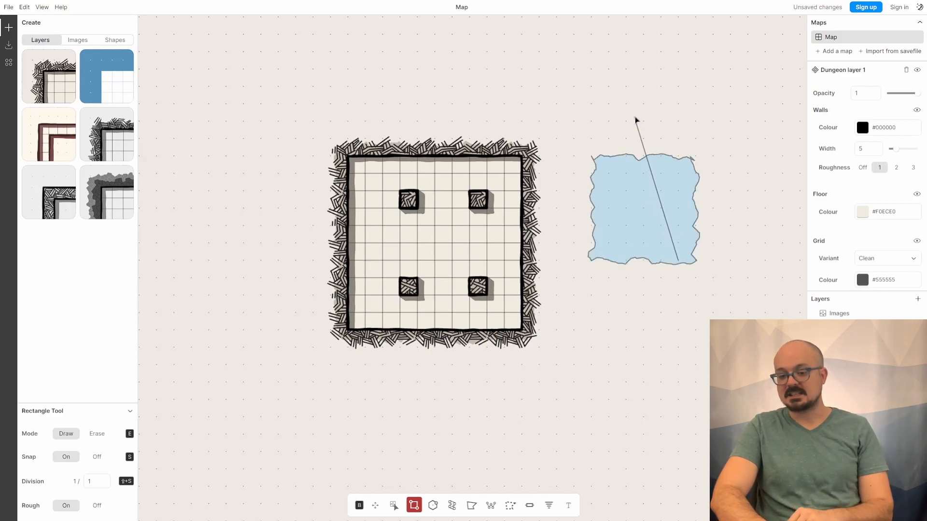
{"action": "left_click", "coordinate": [541, 82]}
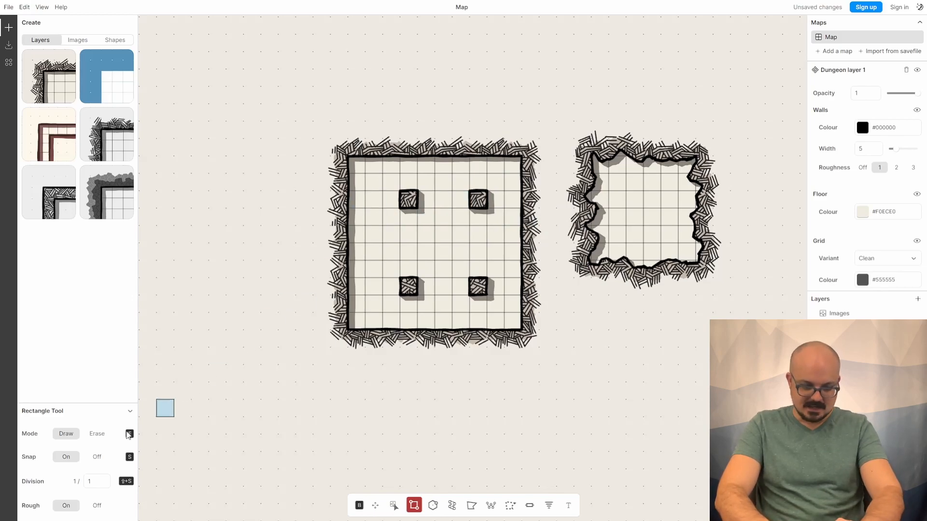
- Turn snap and rough edges off and select the Regular Polygon tool with 8 sides
{"action": "left_click", "coordinate": [94, 436]}
{"action": "key", "text": "s"}
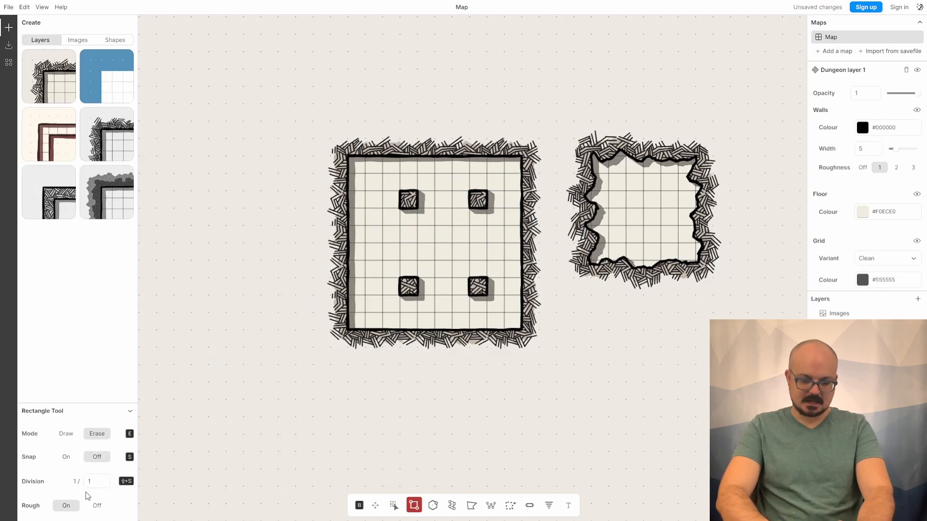
{"action": "left_click", "coordinate": [97, 507]}
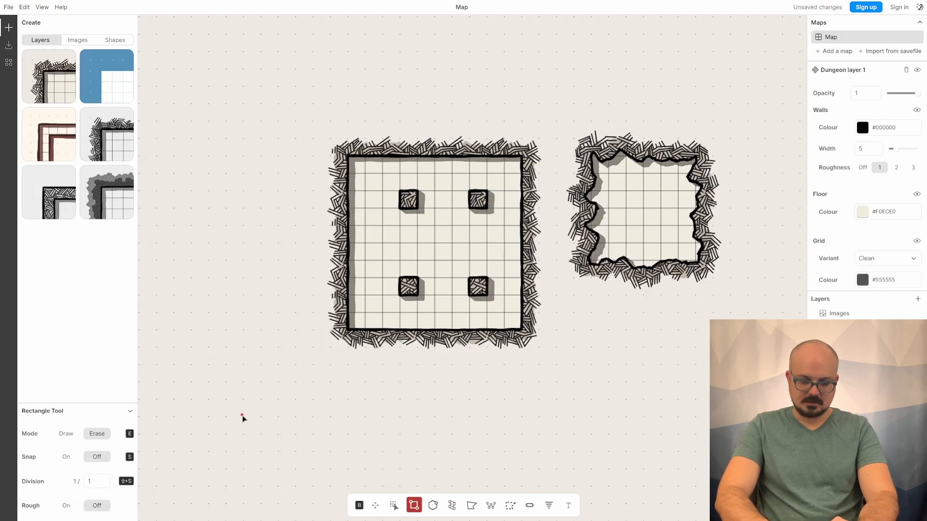
{"action": "left_click", "coordinate": [433, 507]}
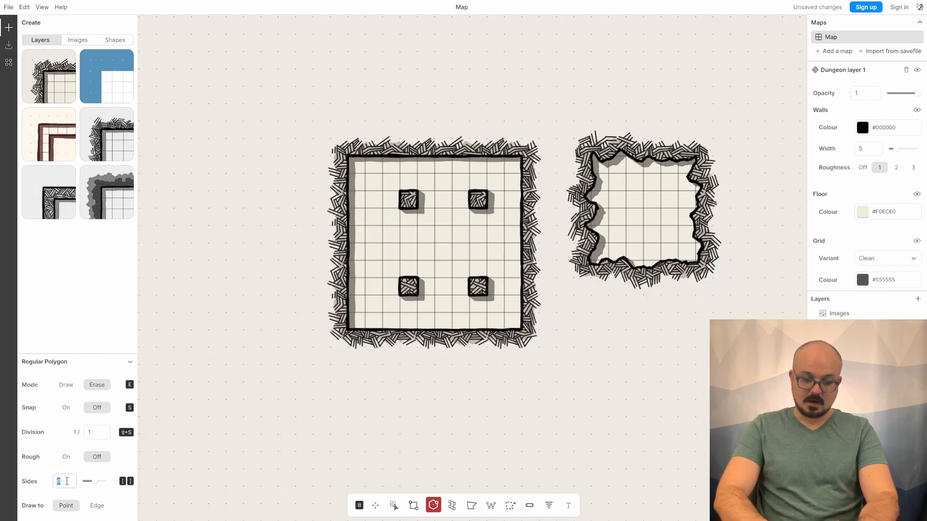
{"action": "type", "text": "8"}
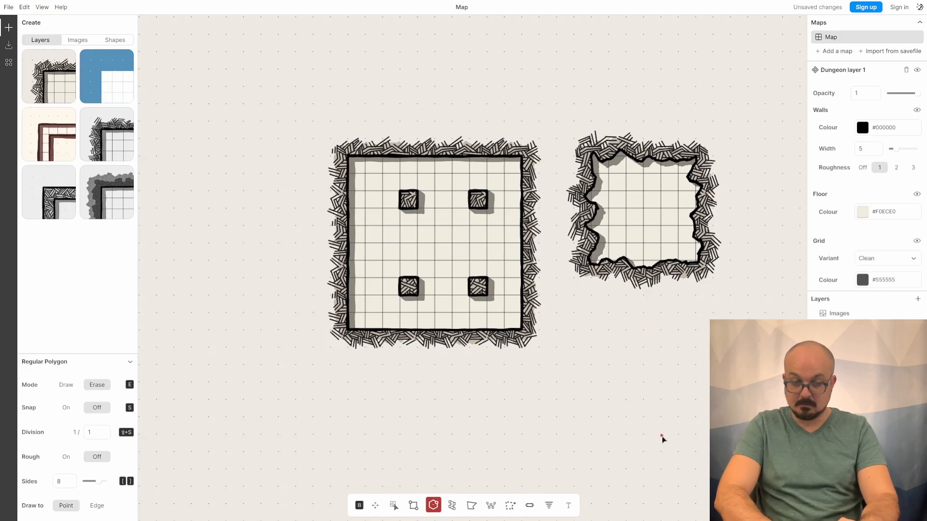
- Draw an eight-sided room in Draw mode below the rough-walled room, overlapping it
{"action": "mouse_move", "coordinate": [661, 435]}
{"action": "left_mouse_down"}
{"action": "mouse_move", "coordinate": [662, 352]}
{"action": "mouse_move", "coordinate": [626, 351]}
{"action": "left_mouse_up"}
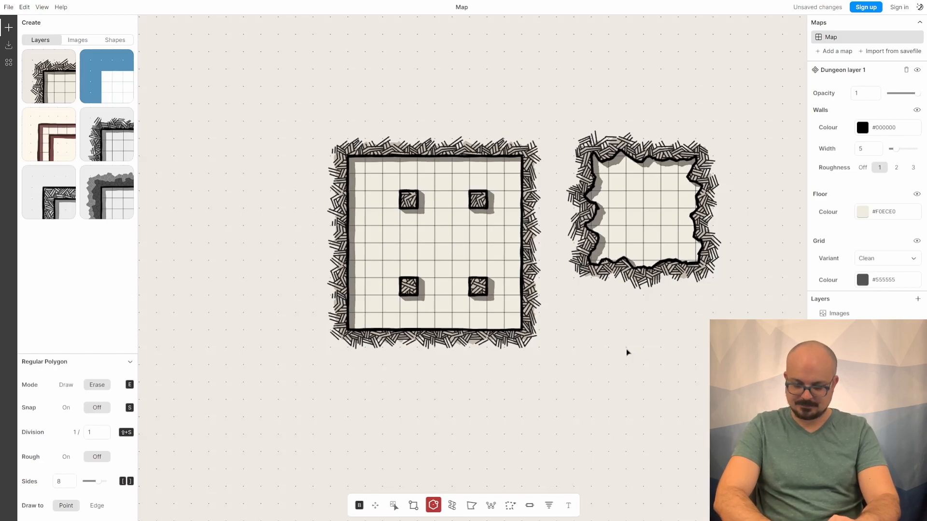
{"action": "left_click", "coordinate": [65, 386]}
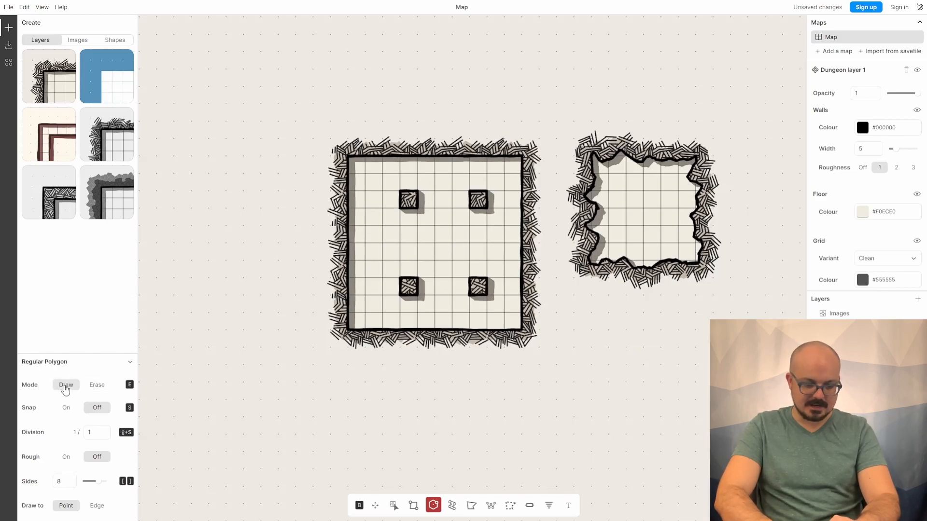
{"action": "mouse_move", "coordinate": [643, 330]}
{"action": "left_mouse_down"}
{"action": "mouse_move", "coordinate": [648, 397]}
{"action": "mouse_move", "coordinate": [597, 406]}
{"action": "mouse_move", "coordinate": [687, 282]}
{"action": "mouse_move", "coordinate": [551, 354]}
{"action": "mouse_move", "coordinate": [651, 441]}
{"action": "mouse_move", "coordinate": [669, 324]}
{"action": "mouse_move", "coordinate": [637, 291]}
{"action": "mouse_move", "coordinate": [651, 301]}
{"action": "mouse_move", "coordinate": [647, 383]}
{"action": "mouse_move", "coordinate": [643, 330]}
{"action": "mouse_move", "coordinate": [647, 377]}
{"action": "mouse_move", "coordinate": [620, 372]}
{"action": "mouse_move", "coordinate": [596, 384]}
{"action": "left_mouse_up"}
{"action": "key", "text": "Escape"}
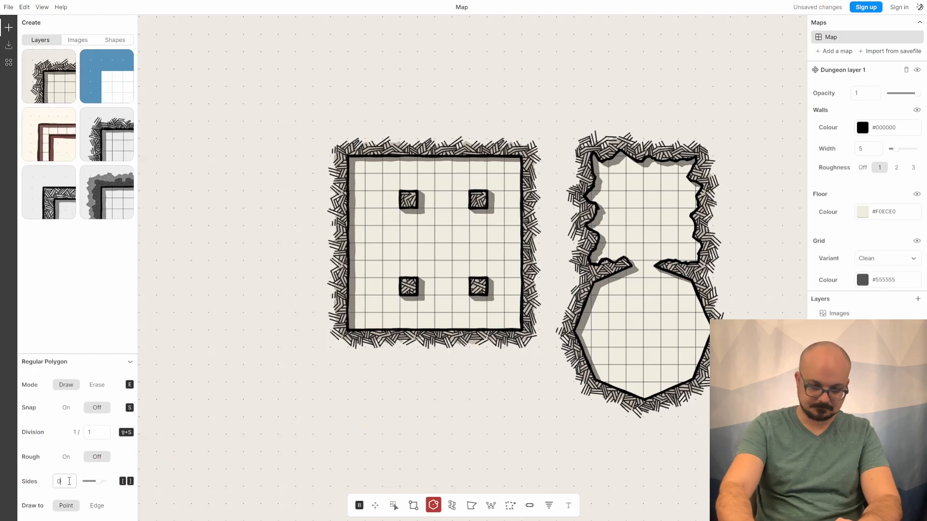
- Set the polygon sides to 0 and draw a circular room overlapping the square room's lower-left corner
{"action": "left_click_drag", "start_coordinate": [97, 483], "coordinate": [82, 484]}
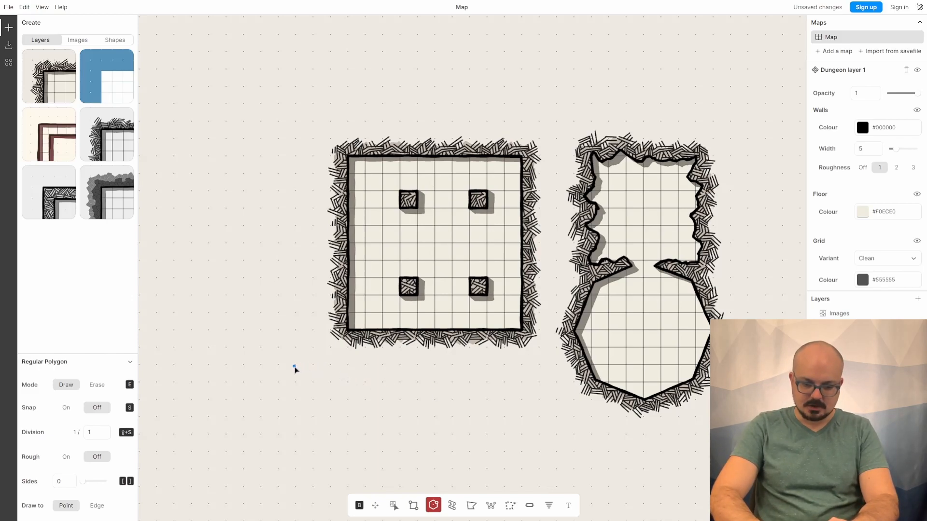
{"action": "left_click_drag", "start_coordinate": [294, 366], "coordinate": [351, 328]}
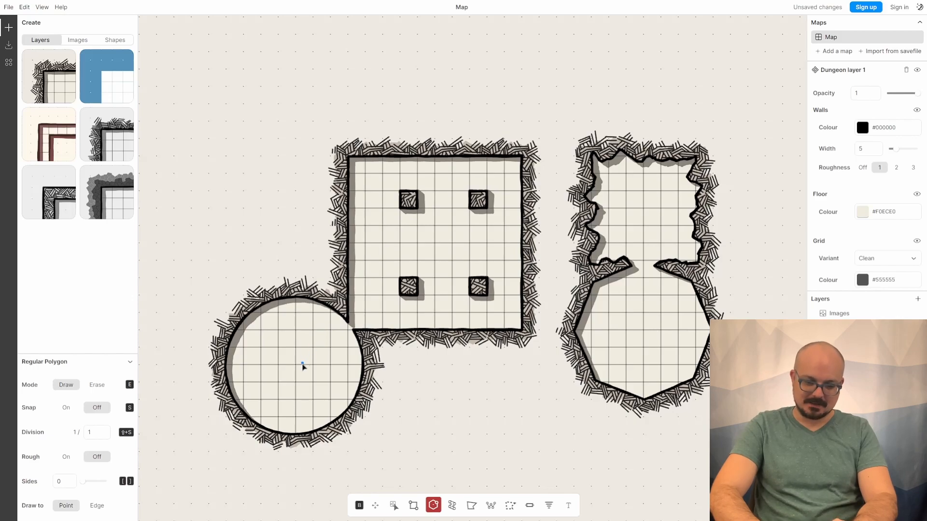
{"action": "left_click_drag", "start_coordinate": [296, 367], "coordinate": [362, 327]}
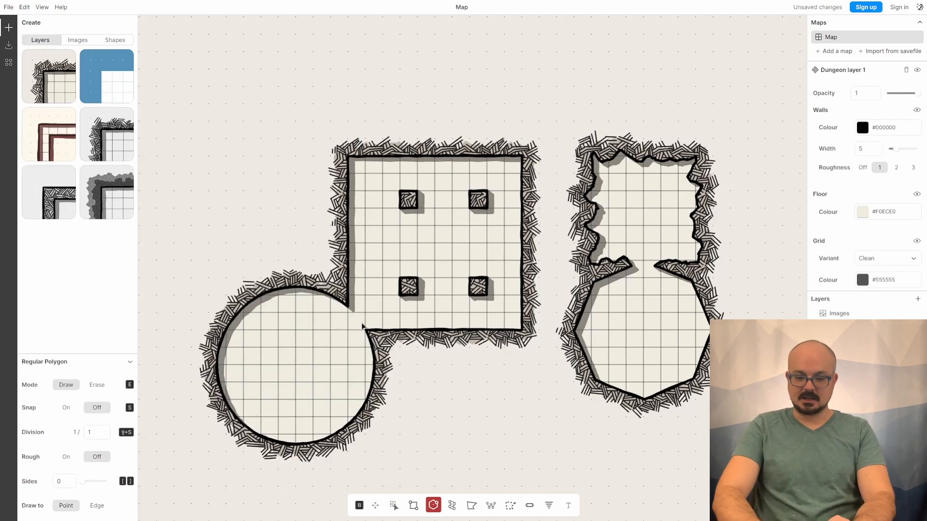
- With the Path tool, snap on, radius 16 and division 1/2, draw a narrow corridor upward from the square room's top wall
{"action": "left_click", "coordinate": [452, 505]}
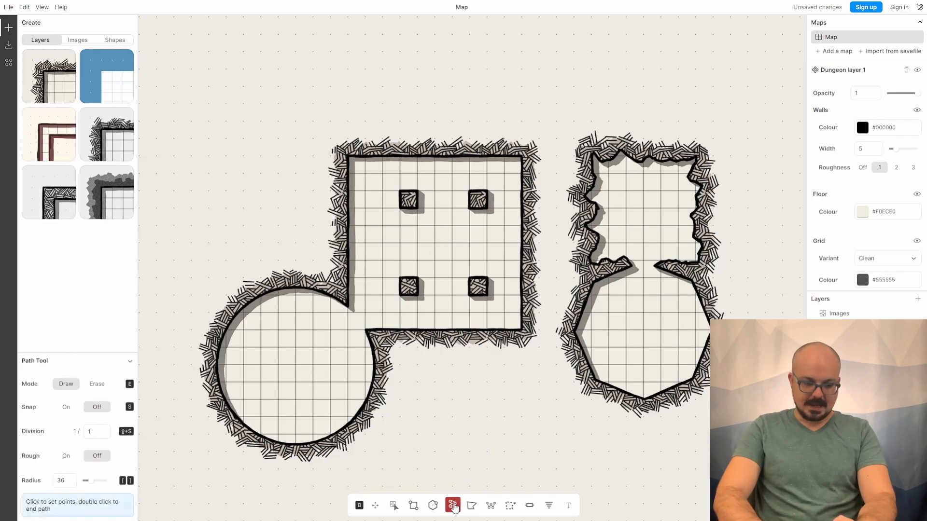
{"action": "left_click", "coordinate": [66, 408]}
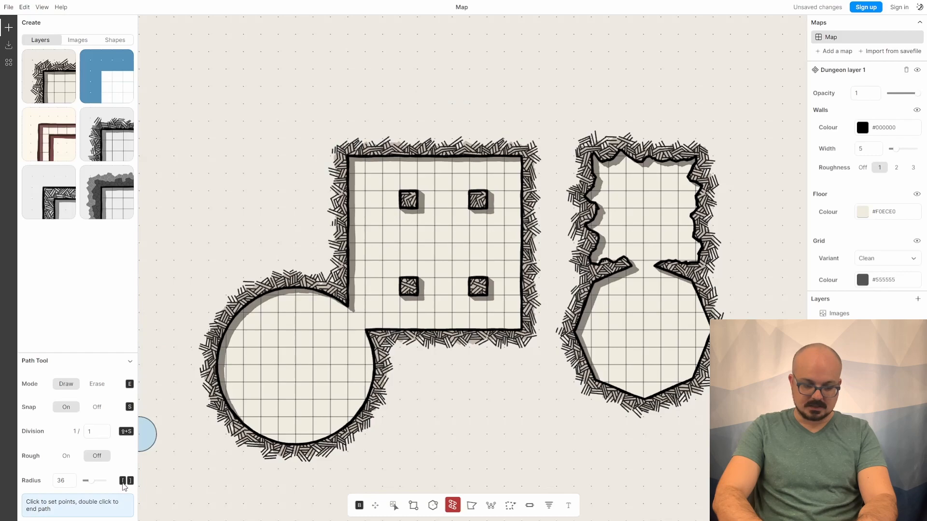
{"action": "left_click_drag", "start_coordinate": [92, 481], "coordinate": [88, 485]}
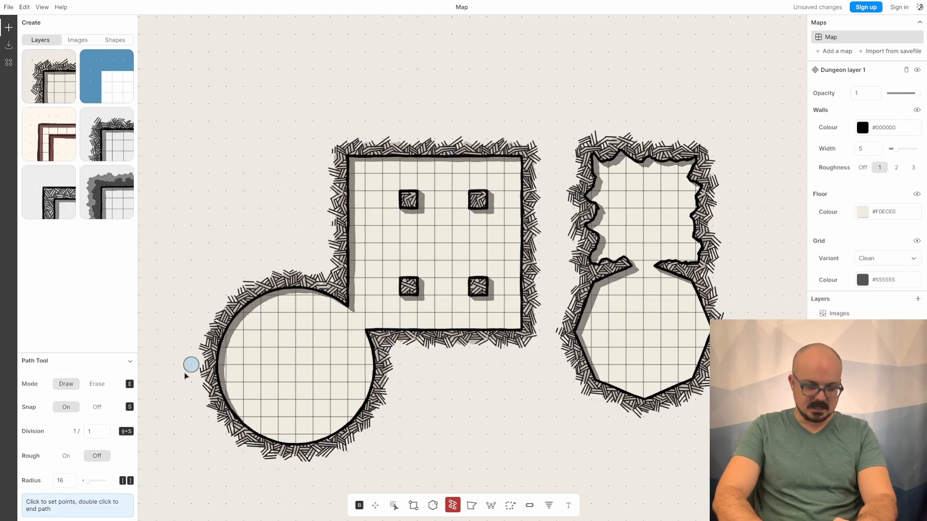
{"action": "left_click", "coordinate": [102, 436]}
{"action": "type", "text": "2"}
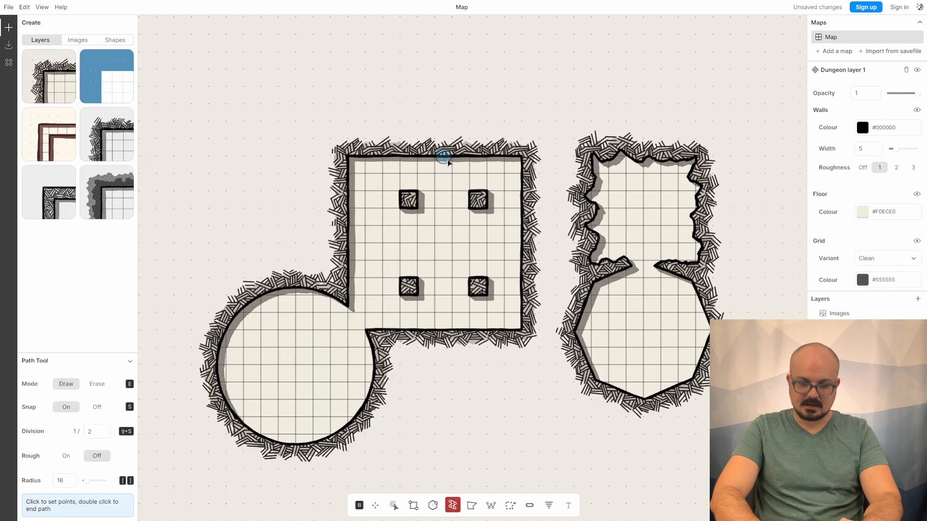
{"action": "left_click_drag", "start_coordinate": [448, 161], "coordinate": [448, 96]}
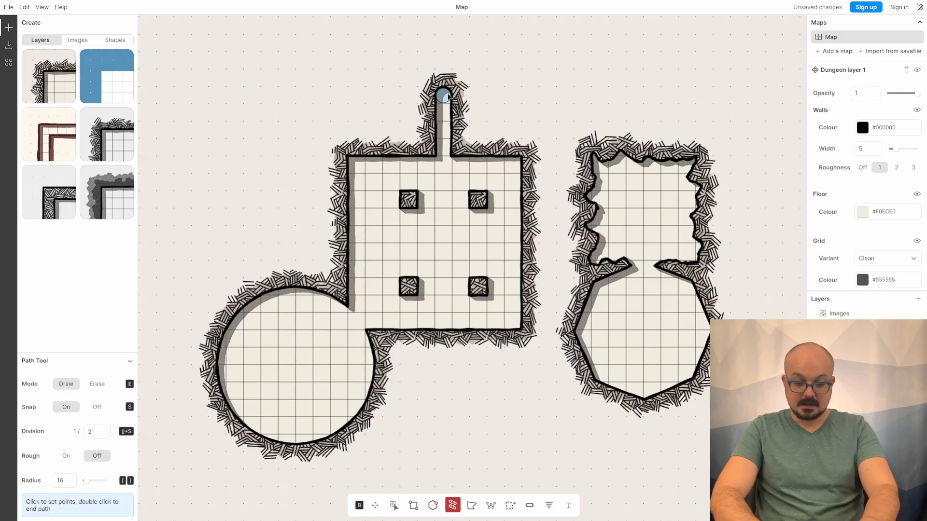
- Undo the previous corridor and redraw it straight upward from the square room's top wall
{"action": "key", "text": "ctrl+z"}
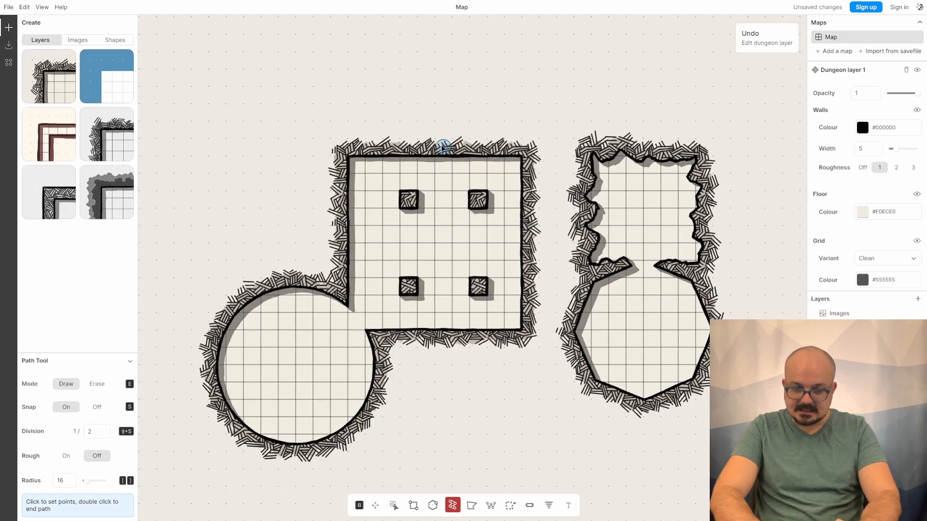
{"action": "left_click_drag", "start_coordinate": [443, 148], "coordinate": [443, 79]}
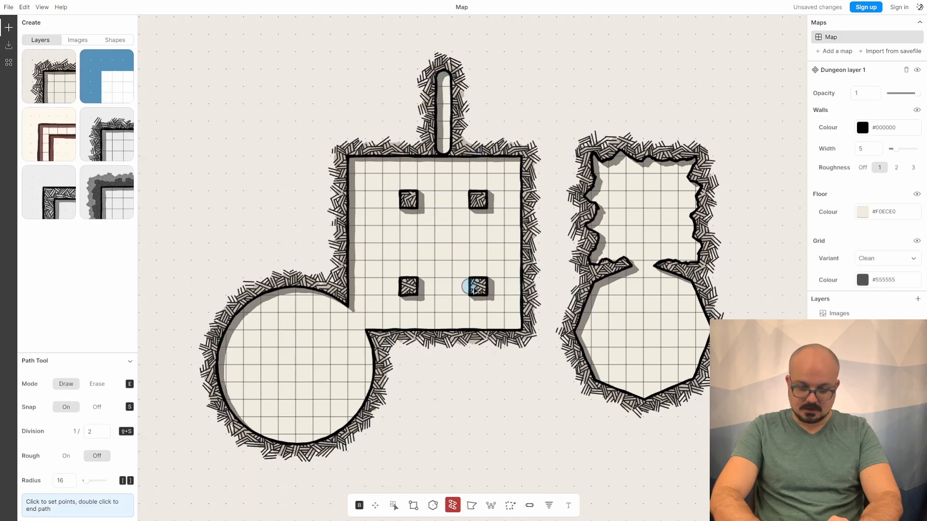
- Place a door where the corridor meets the square room and set the door fill colour to #EE0808
{"action": "left_click", "coordinate": [530, 507]}
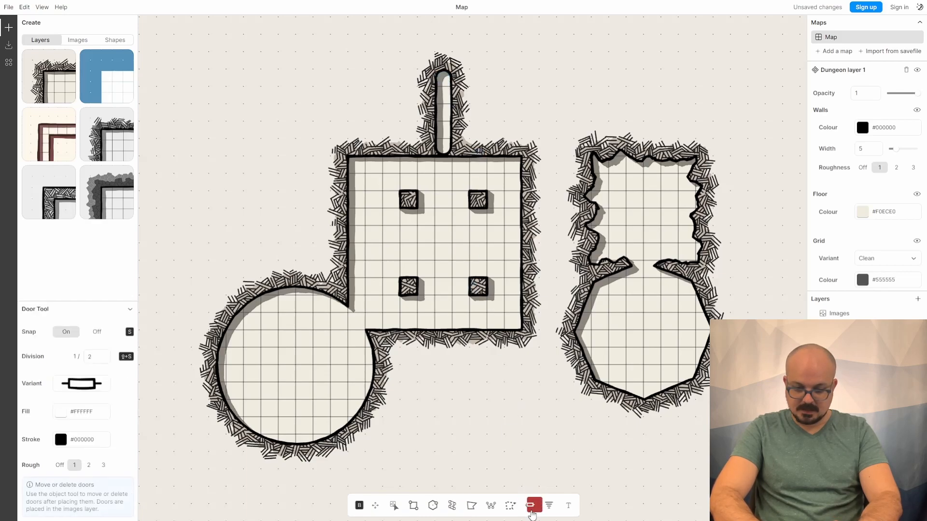
{"action": "left_click", "coordinate": [452, 162]}
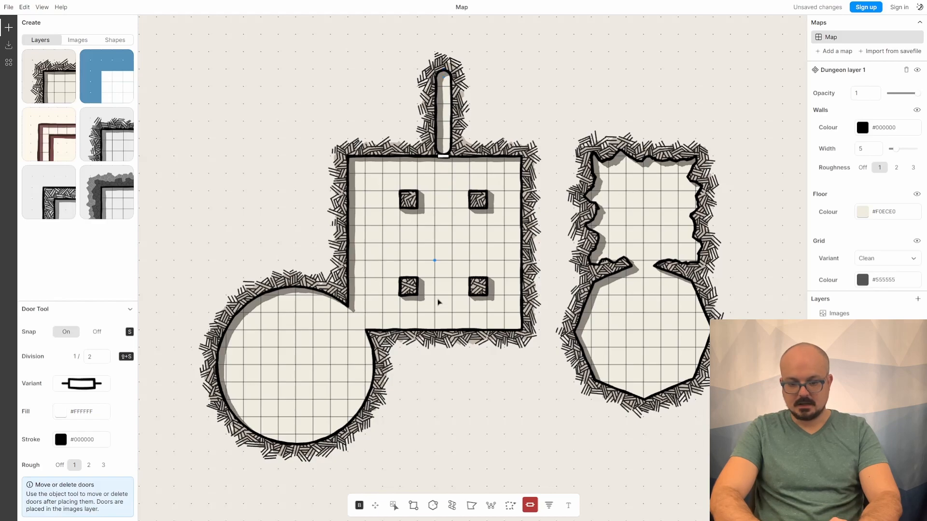
{"action": "left_click", "coordinate": [80, 418]}
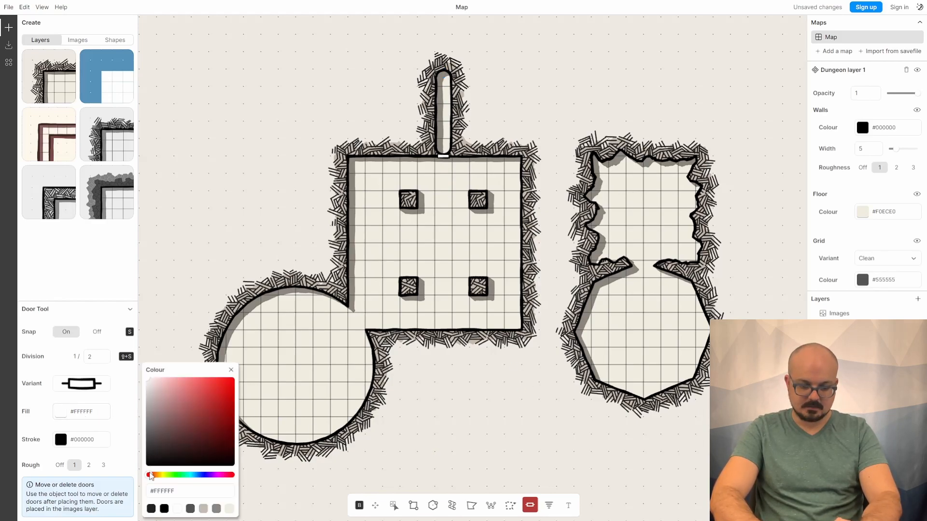
{"action": "left_click", "coordinate": [232, 384]}
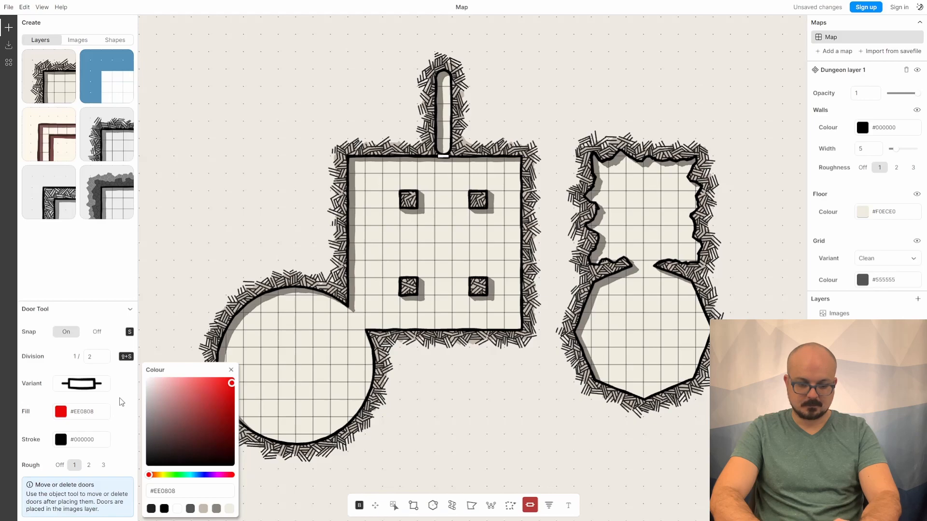
{"action": "left_click", "coordinate": [231, 370]}
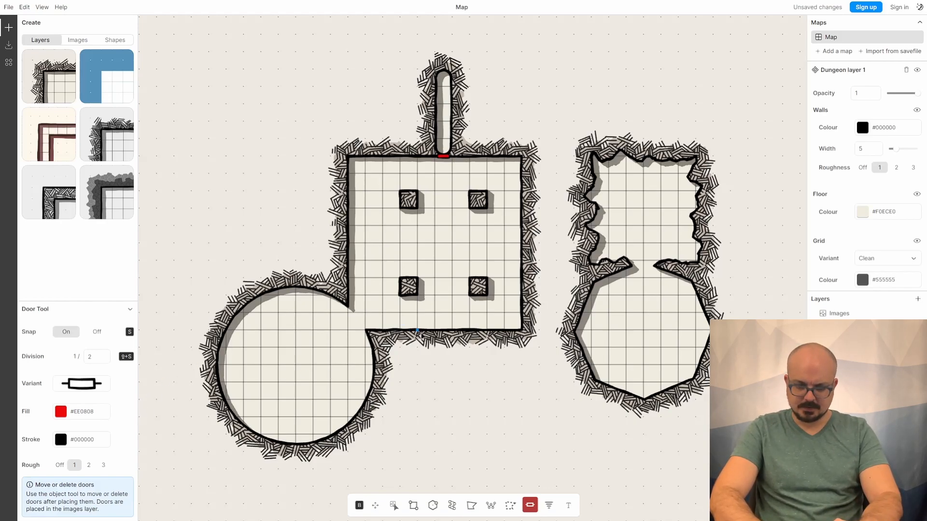
- Add two doors on the square room's bottom wall and a long door along its right wall
{"action": "left_click", "coordinate": [431, 333]}
{"action": "left_click", "coordinate": [449, 332]}
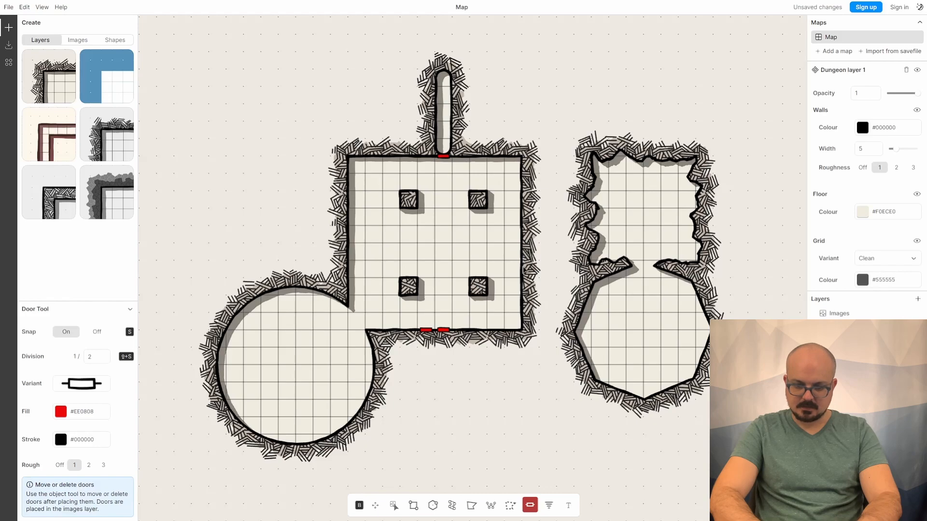
{"action": "left_click_drag", "start_coordinate": [523, 226], "coordinate": [522, 279]}
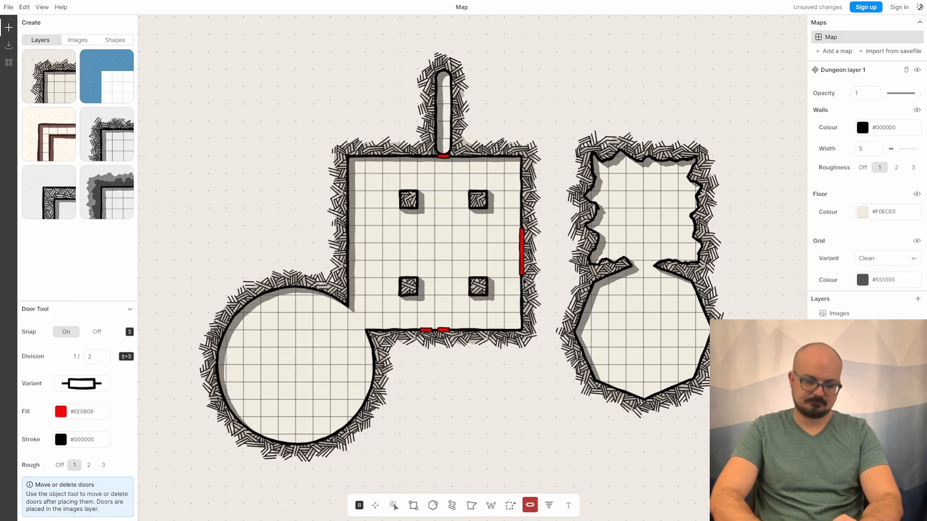
- With the Path tool, rough on and snap off, draw a winding corridor from the circular room to the rough-walled room
{"action": "left_click", "coordinate": [452, 507]}
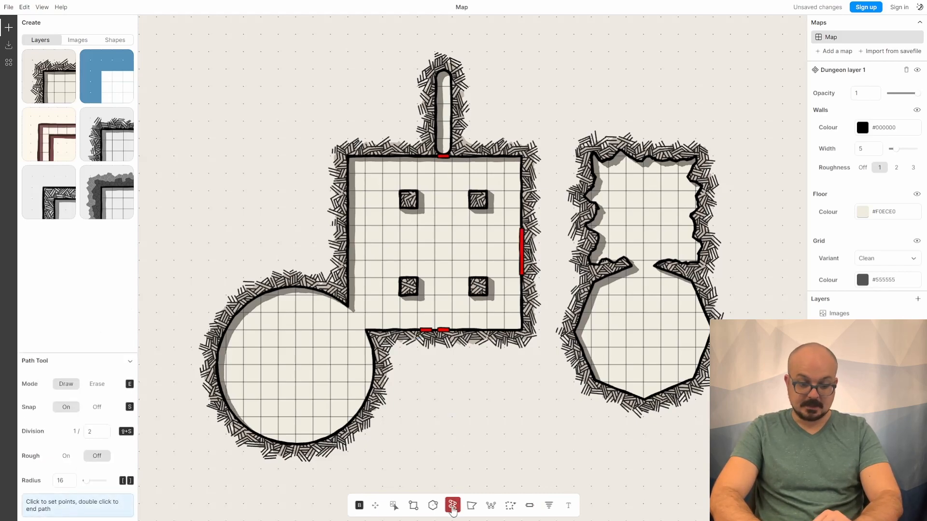
{"action": "left_click", "coordinate": [66, 458]}
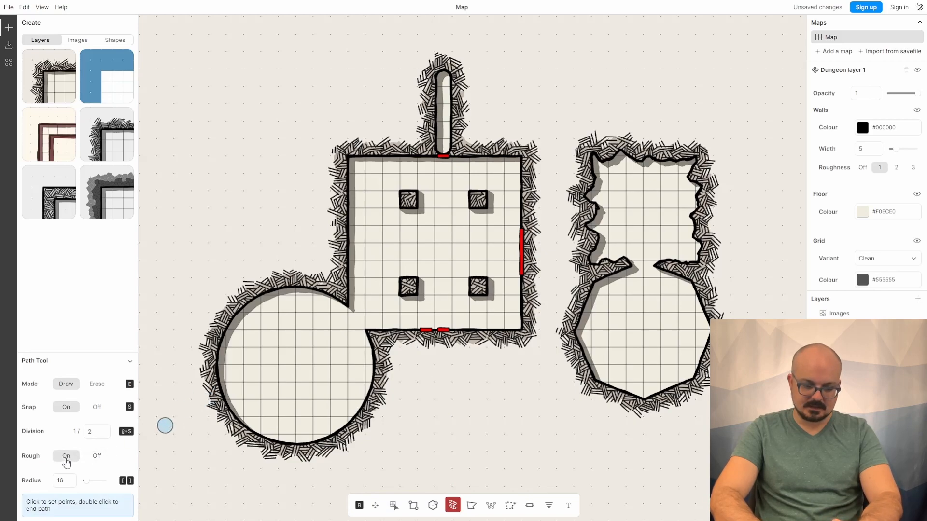
{"action": "left_click", "coordinate": [98, 408]}
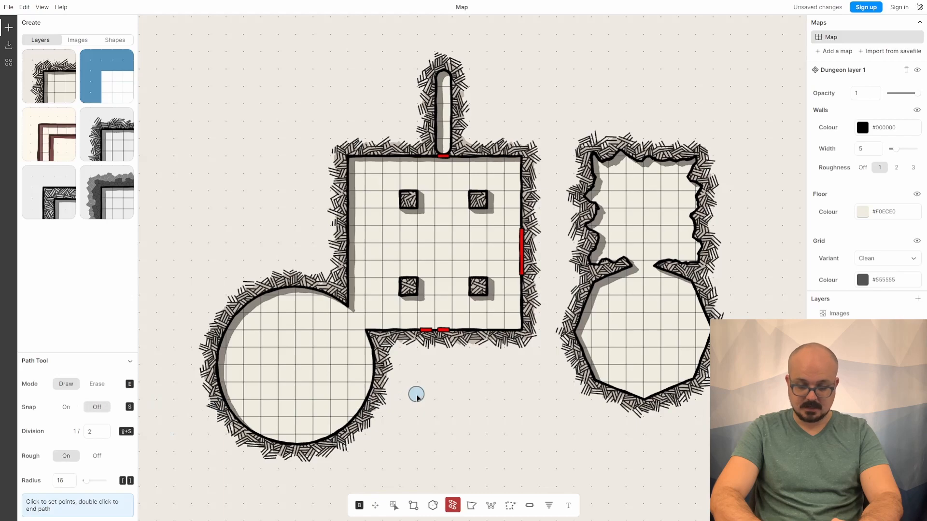
{"action": "left_click", "coordinate": [364, 391]}
{"action": "mouse_move", "coordinate": [404, 408]}
{"action": "left_mouse_down"}
{"action": "mouse_move", "coordinate": [458, 414]}
{"action": "mouse_move", "coordinate": [485, 386]}
{"action": "mouse_move", "coordinate": [502, 400]}
{"action": "mouse_move", "coordinate": [505, 420]}
{"action": "mouse_move", "coordinate": [536, 438]}
{"action": "mouse_move", "coordinate": [554, 422]}
{"action": "mouse_move", "coordinate": [553, 326]}
{"action": "mouse_move", "coordinate": [576, 274]}
{"action": "mouse_move", "coordinate": [596, 263]}
{"action": "left_mouse_up"}
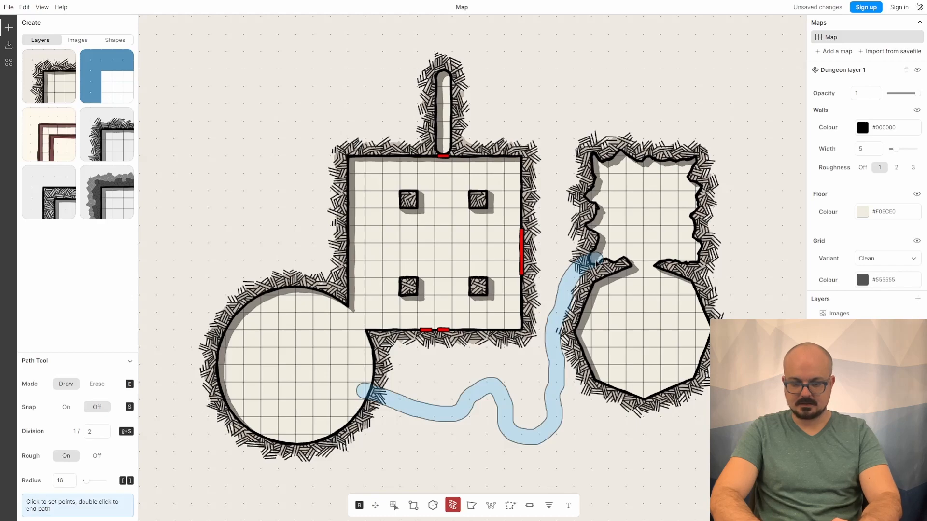
{"action": "double_click", "coordinate": [548, 173]}
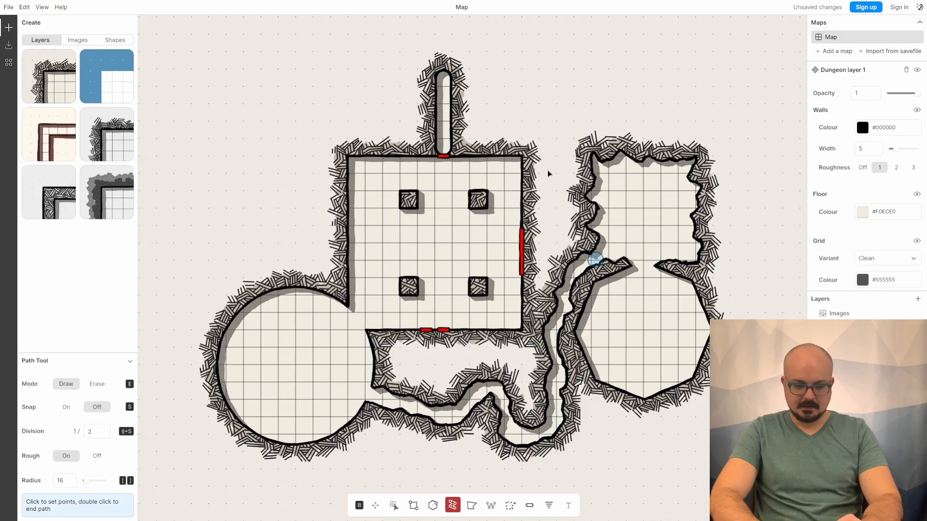
- With the Polygon tool, draw an irregular rough-walled room above-left of the square room, overlapping its corner
{"action": "left_click", "coordinate": [472, 506]}
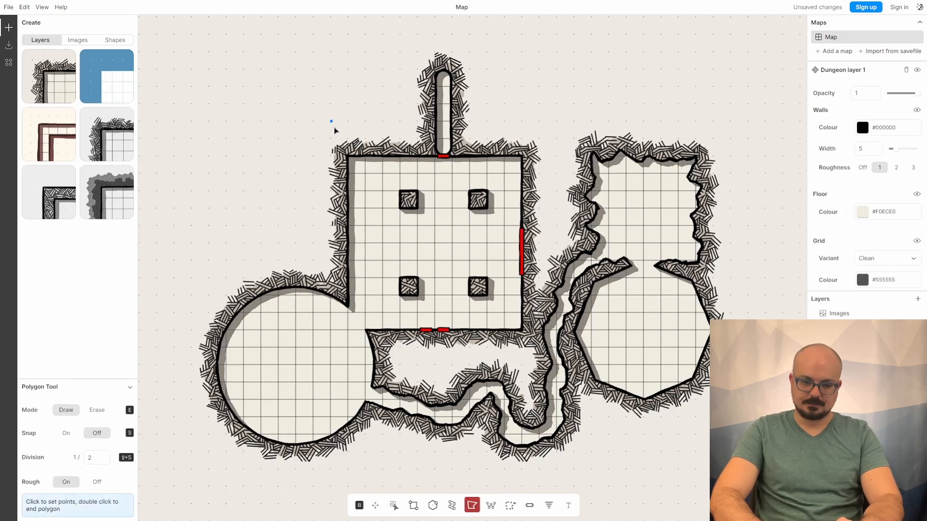
{"action": "left_click", "coordinate": [362, 164]}
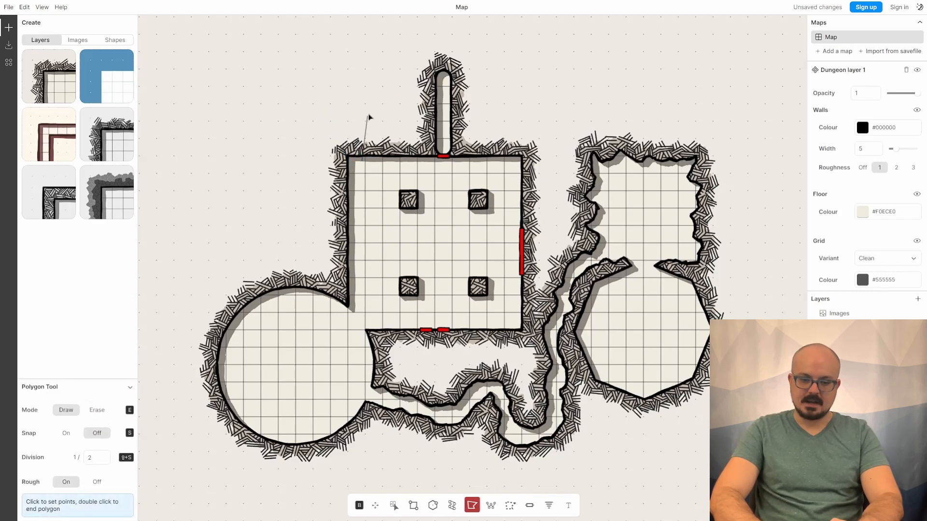
{"action": "left_click", "coordinate": [384, 89]}
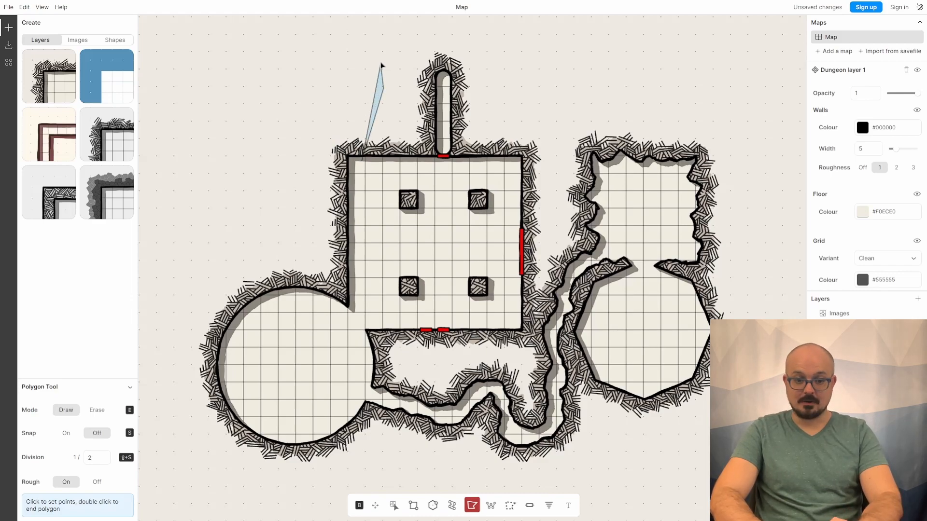
{"action": "left_click", "coordinate": [347, 33]}
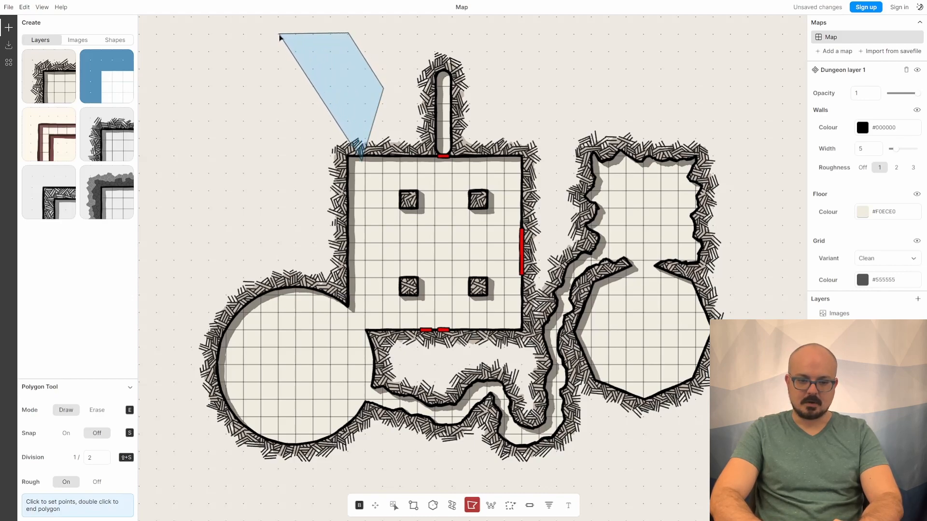
{"action": "left_click", "coordinate": [278, 34]}
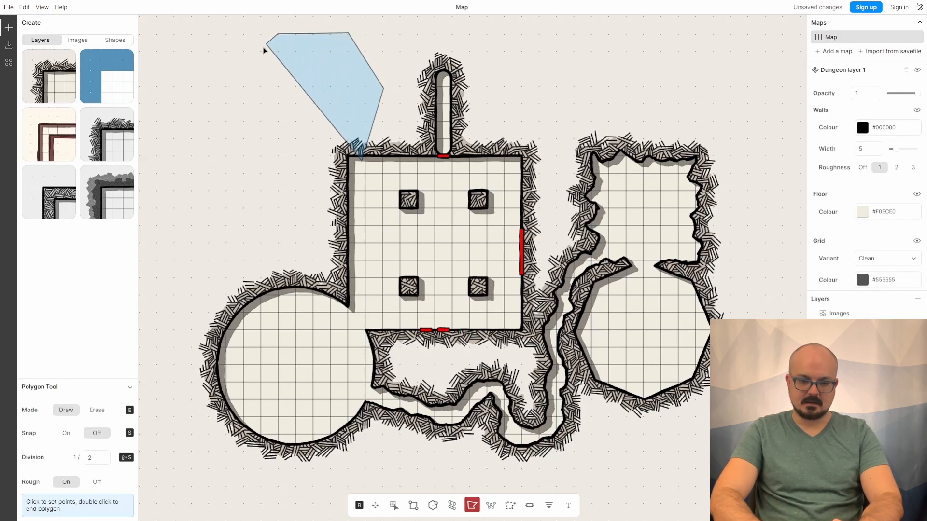
{"action": "left_click", "coordinate": [227, 70]}
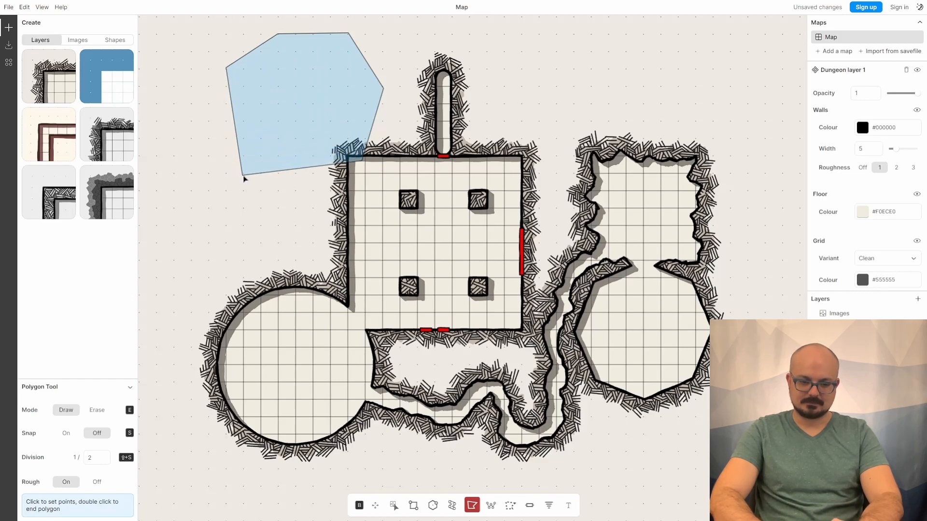
{"action": "left_click", "coordinate": [243, 177]}
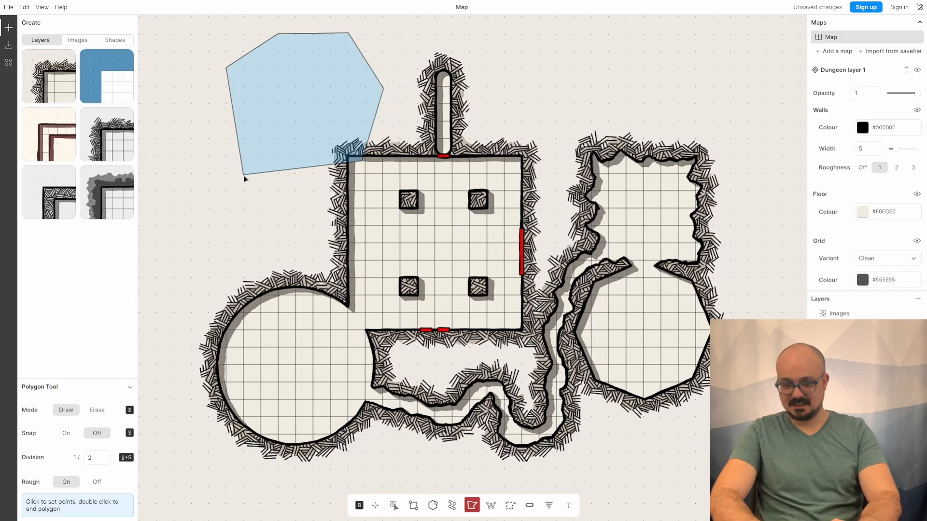
{"action": "left_click", "coordinate": [295, 208]}
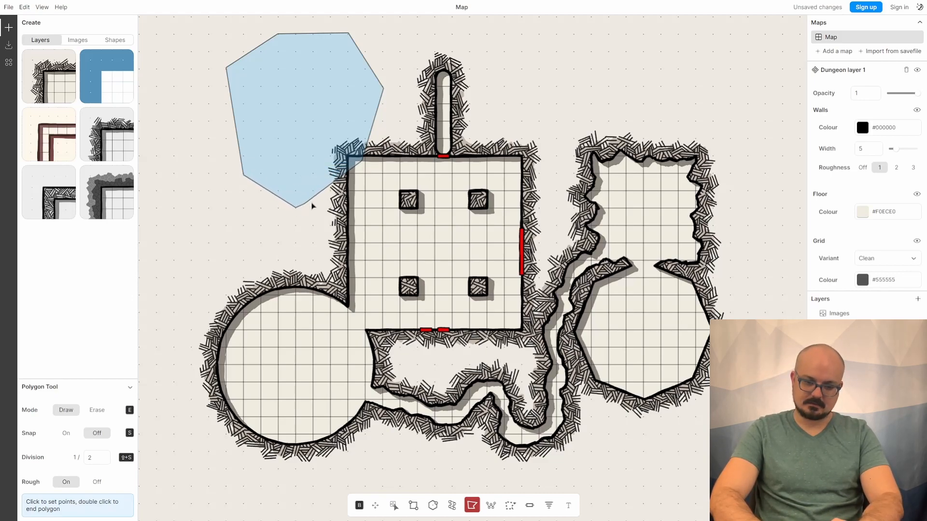
{"action": "left_click", "coordinate": [347, 174]}
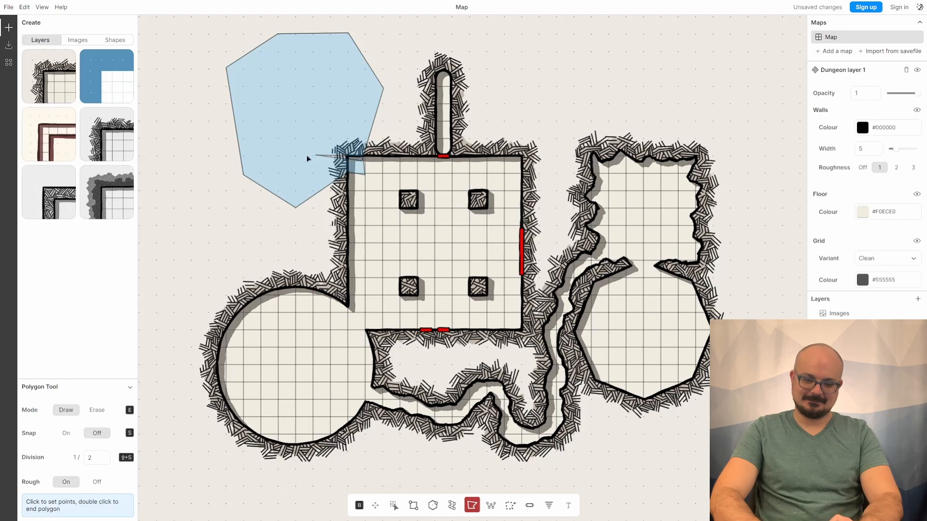
{"action": "left_click", "coordinate": [362, 160]}
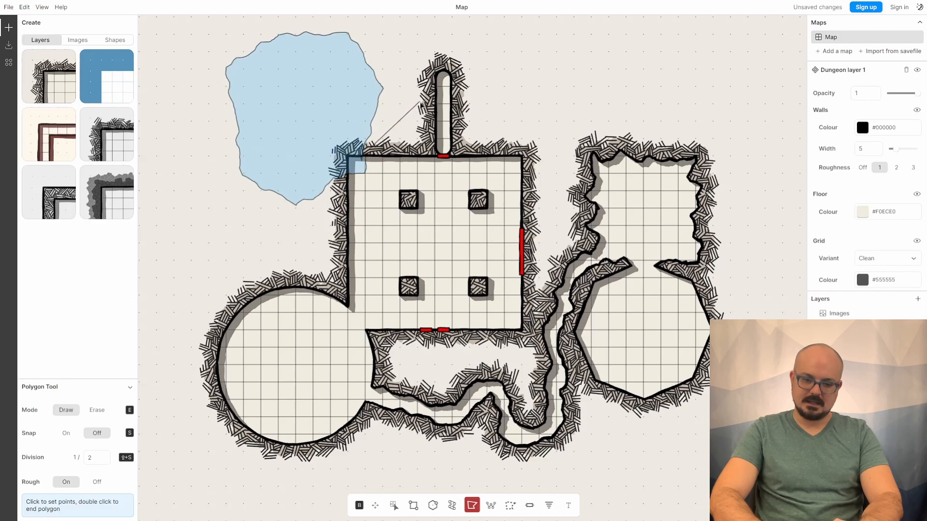
{"action": "double_click", "coordinate": [420, 104]}
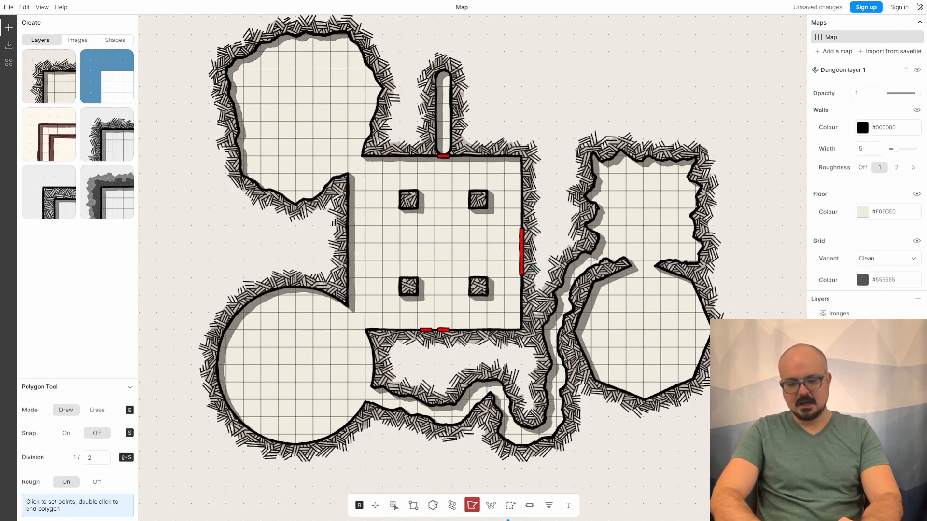
- With the Wall tool, draw a C-shaped interior wall inside the rough-walled room
{"action": "left_click", "coordinate": [492, 507]}
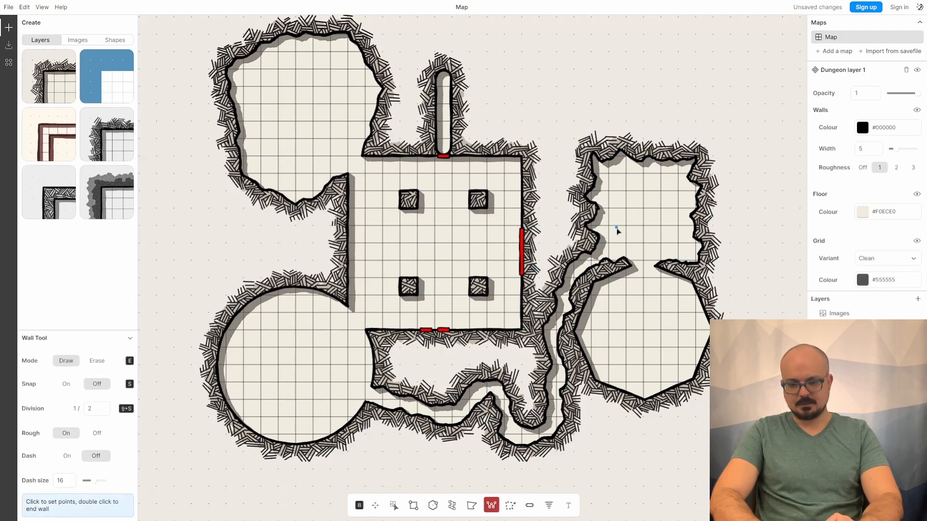
{"action": "double_click", "coordinate": [645, 230]}
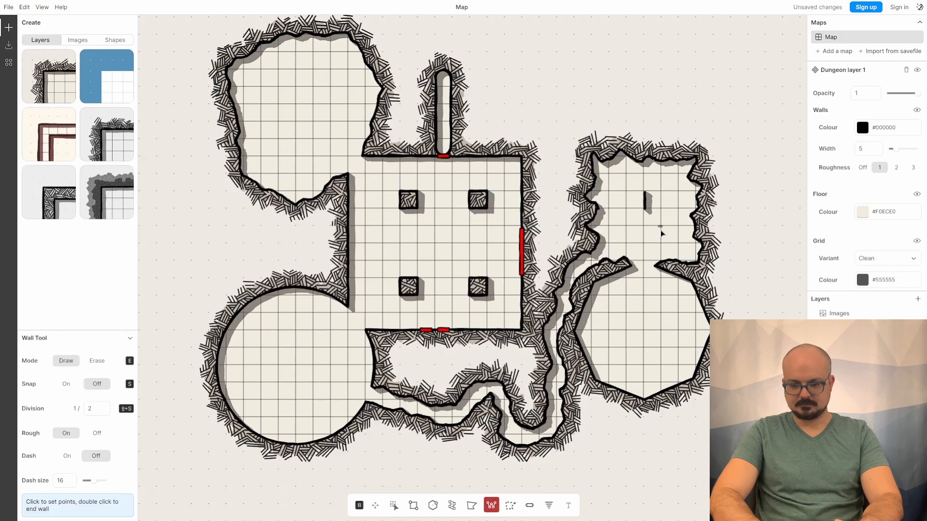
{"action": "left_click", "coordinate": [660, 243]}
{"action": "left_click", "coordinate": [625, 244]}
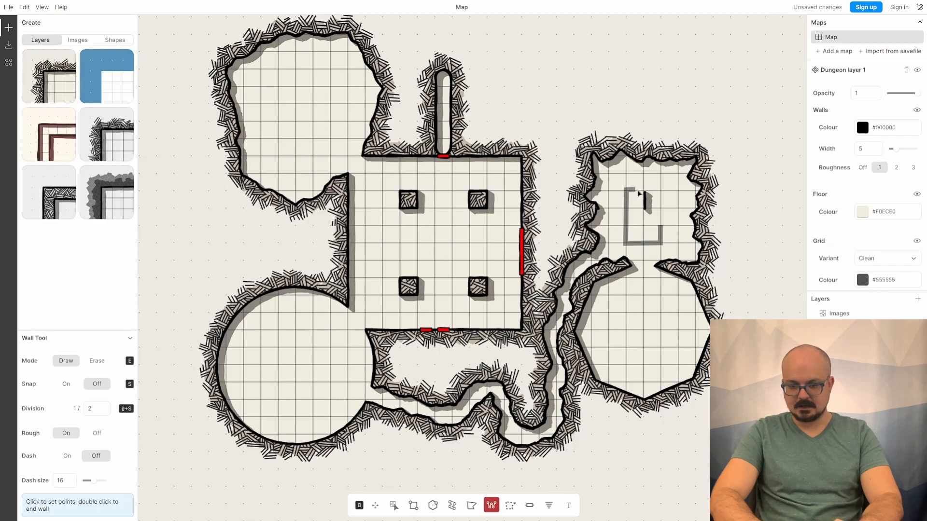
{"action": "double_click", "coordinate": [647, 192]}
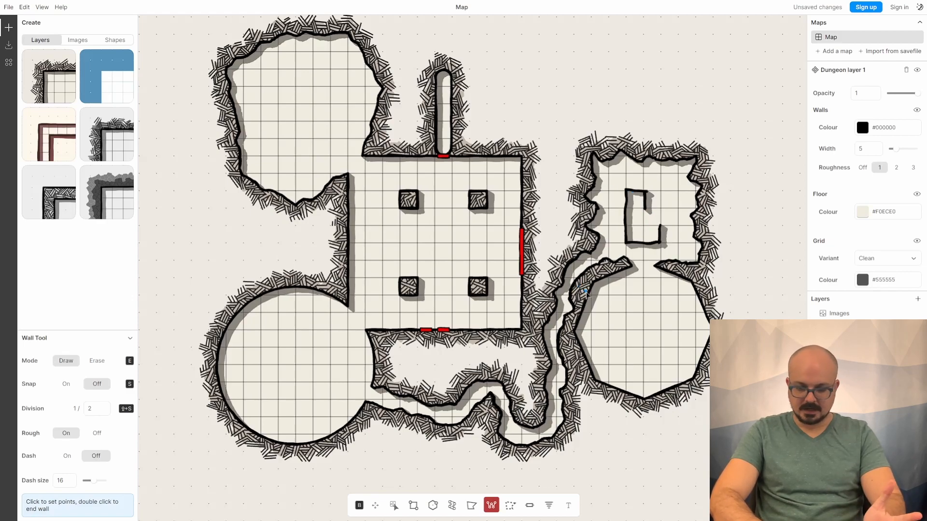
- Undo the interior wall and cancel the started selection
{"action": "left_click", "coordinate": [510, 506]}
{"action": "mouse_move", "coordinate": [511, 220]}
{"action": "left_mouse_down"}
{"action": "mouse_move", "coordinate": [539, 271]}
{"action": "mouse_move", "coordinate": [538, 291]}
{"action": "mouse_move", "coordinate": [516, 299]}
{"action": "mouse_move", "coordinate": [486, 251]}
{"action": "mouse_move", "coordinate": [492, 211]}
{"action": "mouse_move", "coordinate": [549, 215]}
{"action": "mouse_move", "coordinate": [560, 240]}
{"action": "mouse_move", "coordinate": [551, 285]}
{"action": "mouse_move", "coordinate": [534, 299]}
{"action": "mouse_move", "coordinate": [513, 293]}
{"action": "left_mouse_up"}
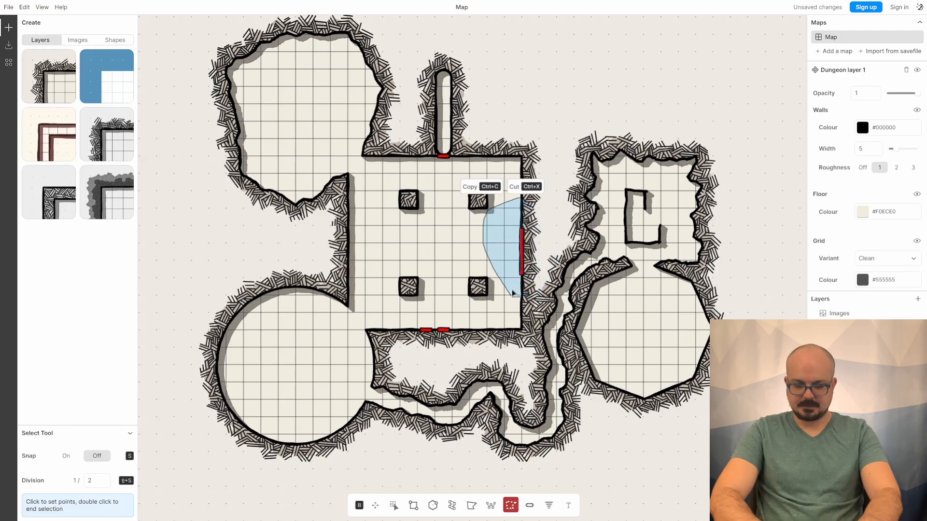
{"action": "key", "text": "ctrl+z"}
{"action": "key", "text": "ctrl+z"}
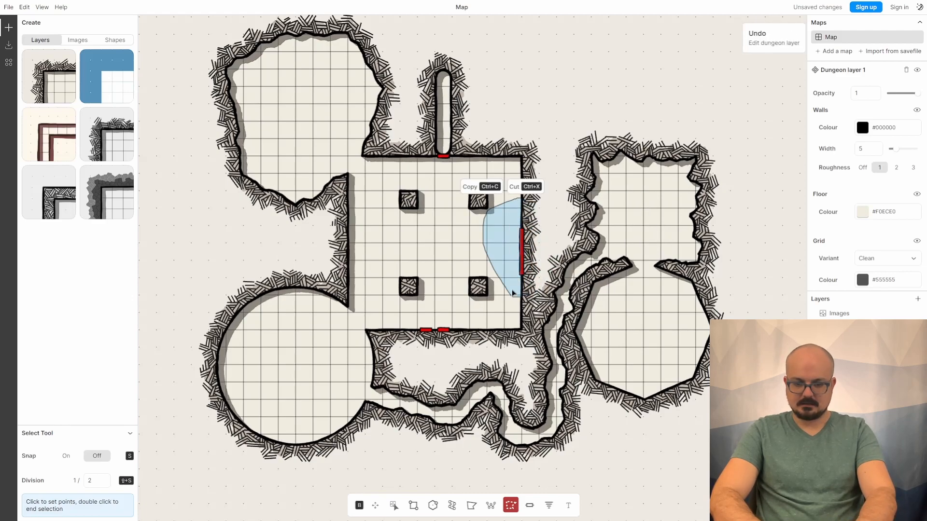
{"action": "key", "text": "Escape"}
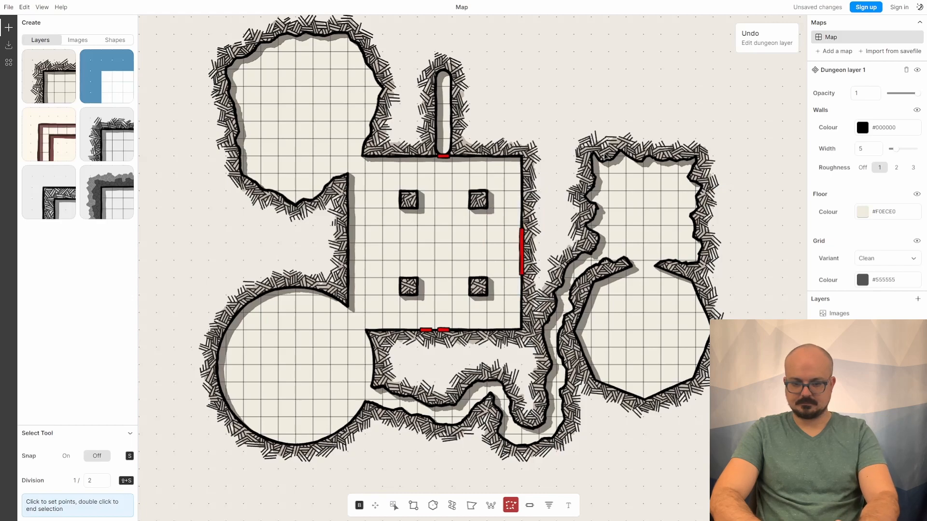
- Select the upper-right rough-walled room with a polygon selection and copy it
{"action": "left_click", "coordinate": [607, 150]}
{"action": "left_click", "coordinate": [657, 116]}
{"action": "left_click", "coordinate": [747, 146]}
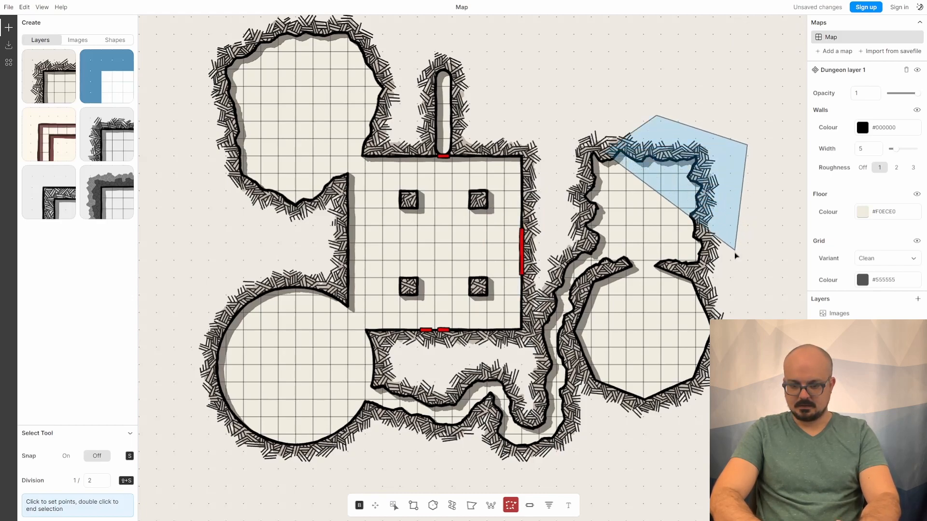
{"action": "left_click", "coordinate": [727, 274]}
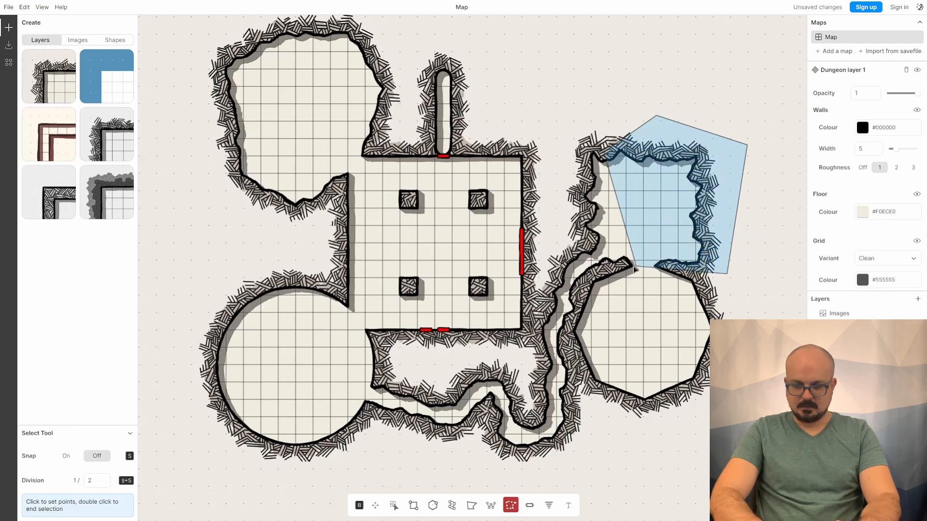
{"action": "left_click", "coordinate": [600, 272]}
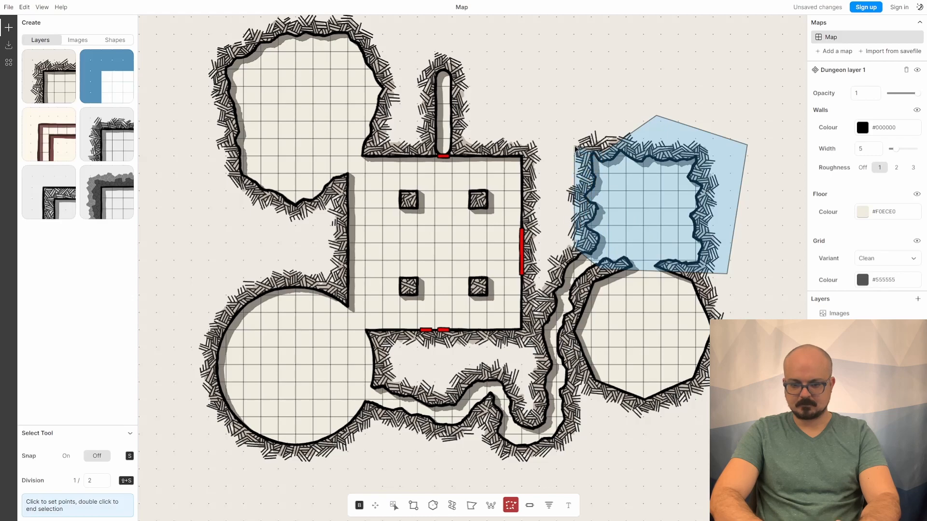
{"action": "left_click", "coordinate": [573, 140]}
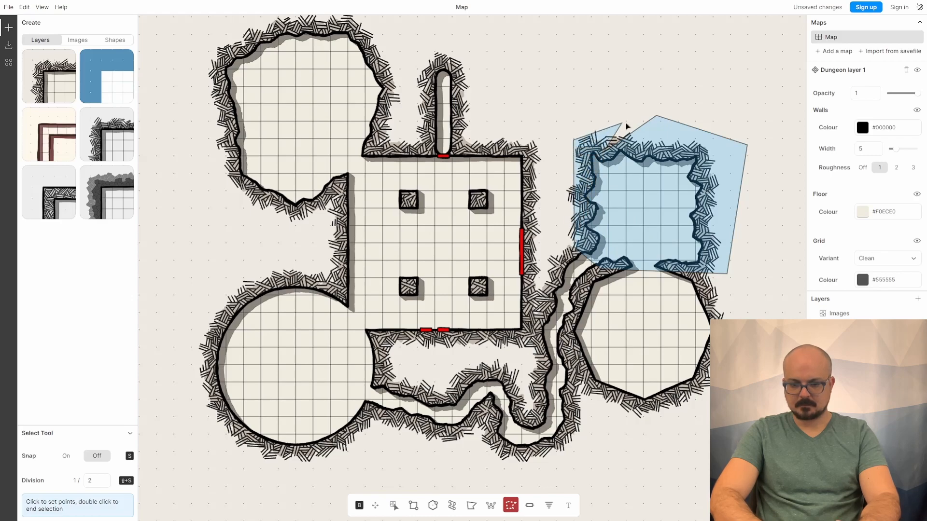
{"action": "left_click", "coordinate": [656, 117]}
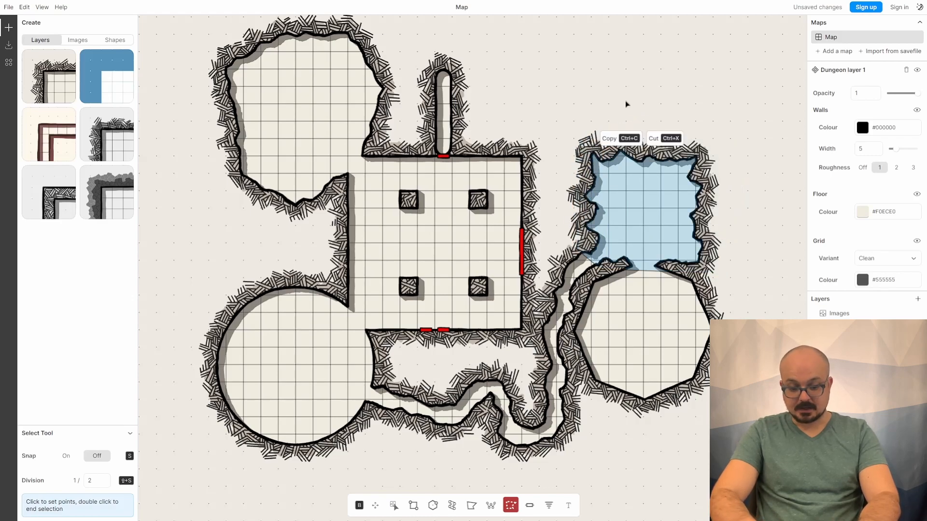
{"action": "key", "text": "ctrl+c"}
- Paste the copied room, move and rotate it to the far left beside the top-left room, and confirm placement
{"action": "key", "text": "ctrl+v"}
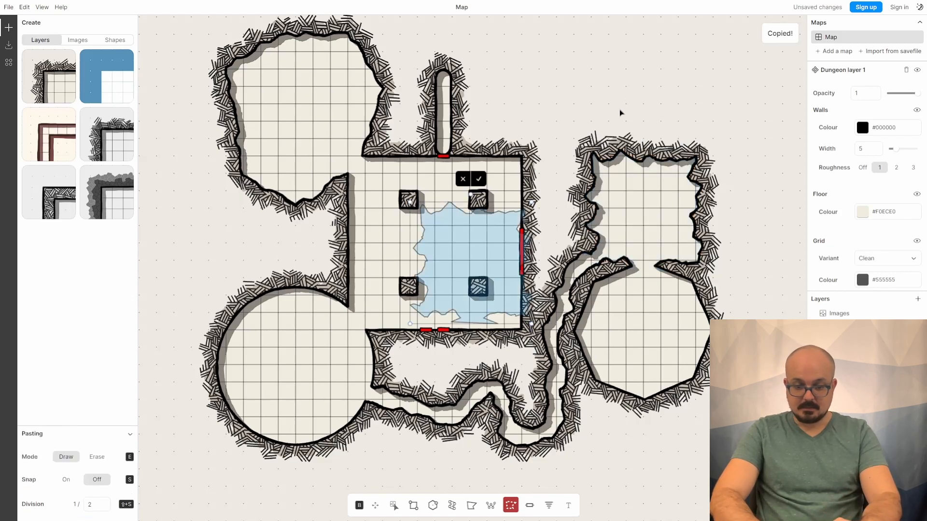
{"action": "left_click_drag", "start_coordinate": [476, 244], "coordinate": [211, 206]}
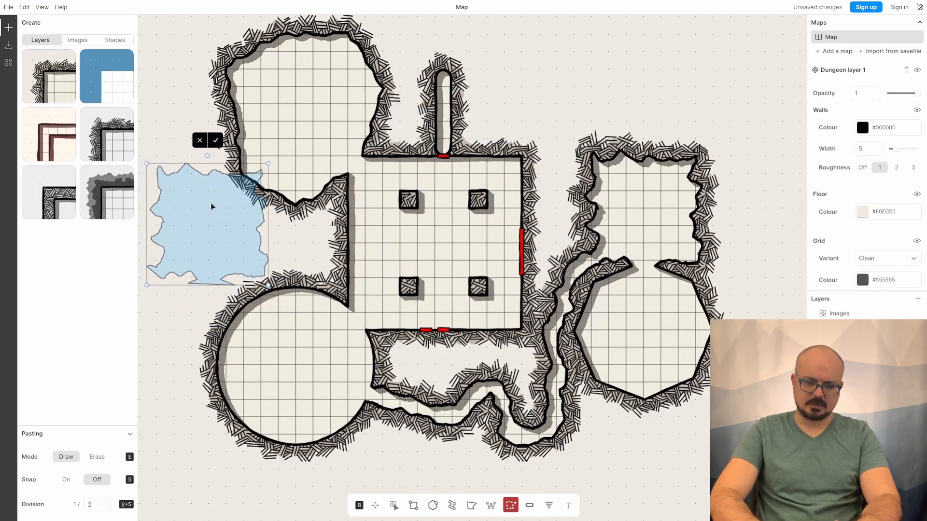
{"action": "left_click_drag", "start_coordinate": [208, 157], "coordinate": [316, 228]}
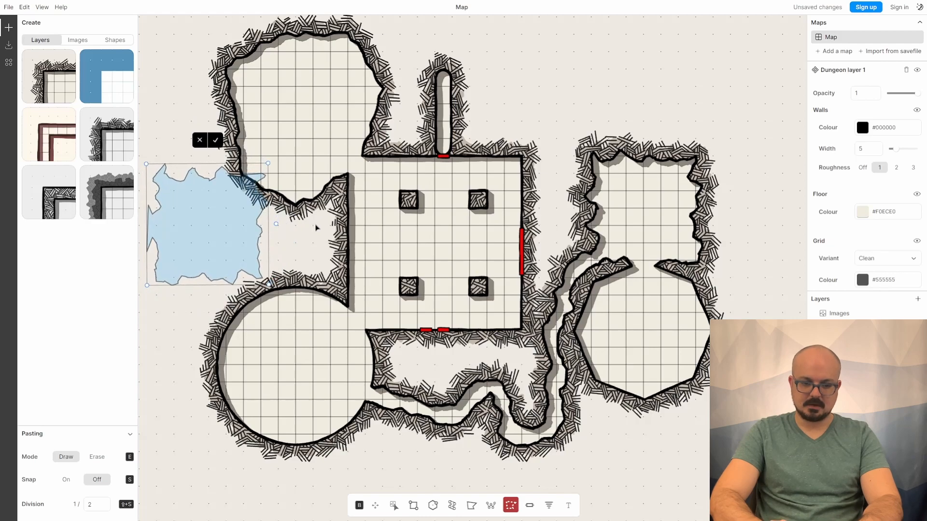
{"action": "left_click", "coordinate": [207, 140]}
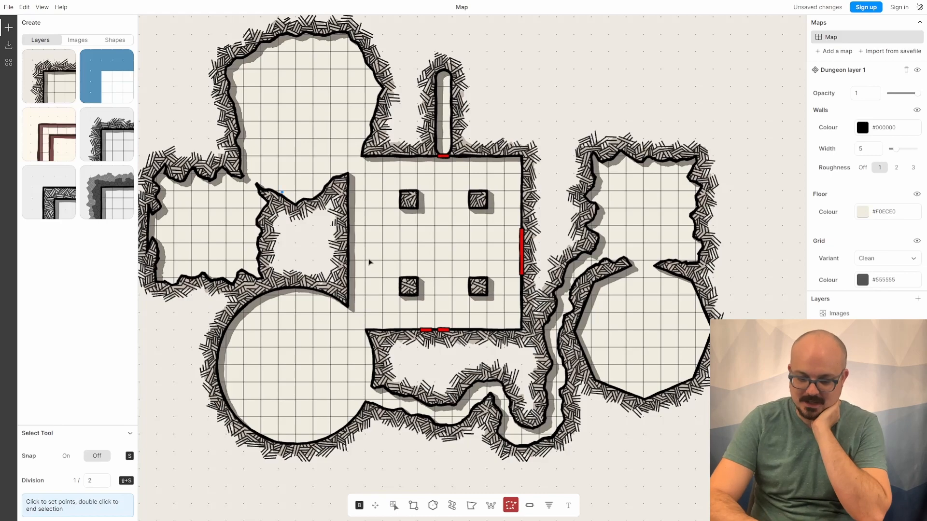
- With the Stairs tool, place a stairway near the bottom of the circular room
{"action": "left_click", "coordinate": [549, 507]}
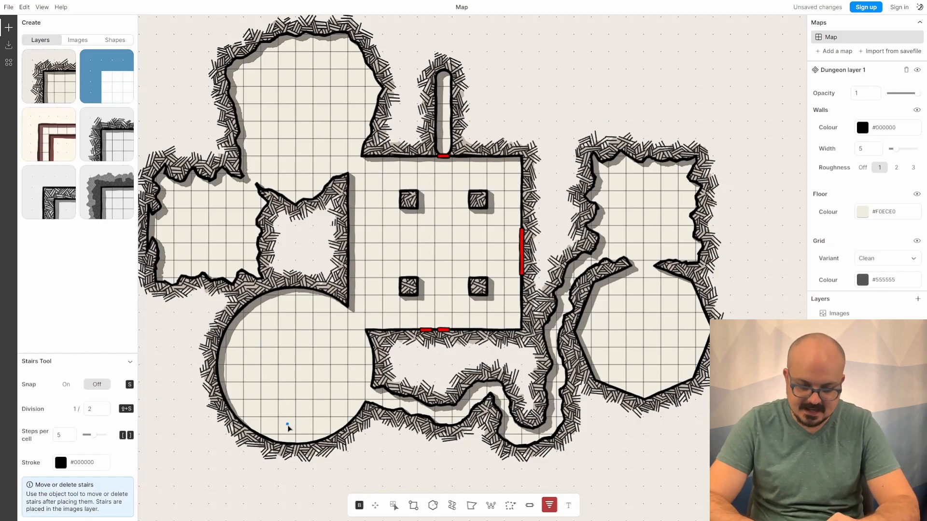
{"action": "left_click_drag", "start_coordinate": [283, 435], "coordinate": [313, 437]}
{"action": "key", "text": "Escape"}
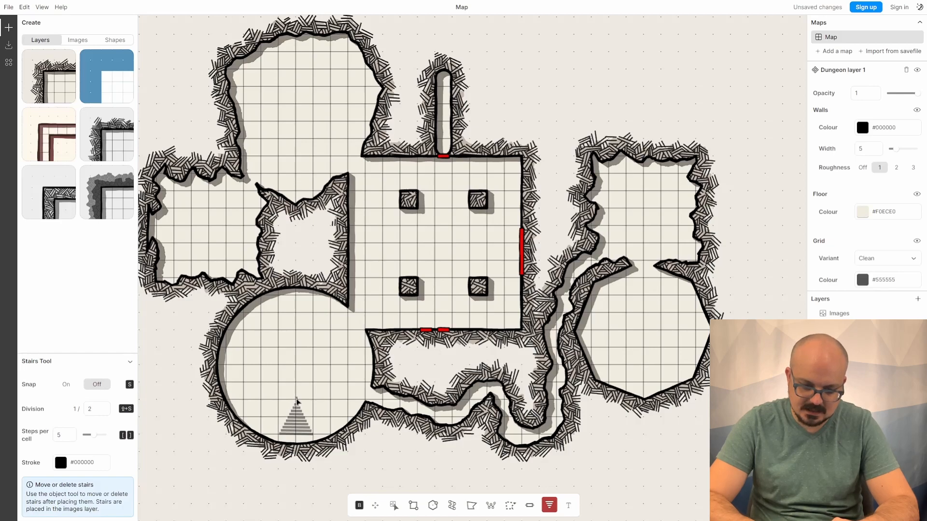
{"action": "left_click", "coordinate": [298, 402]}
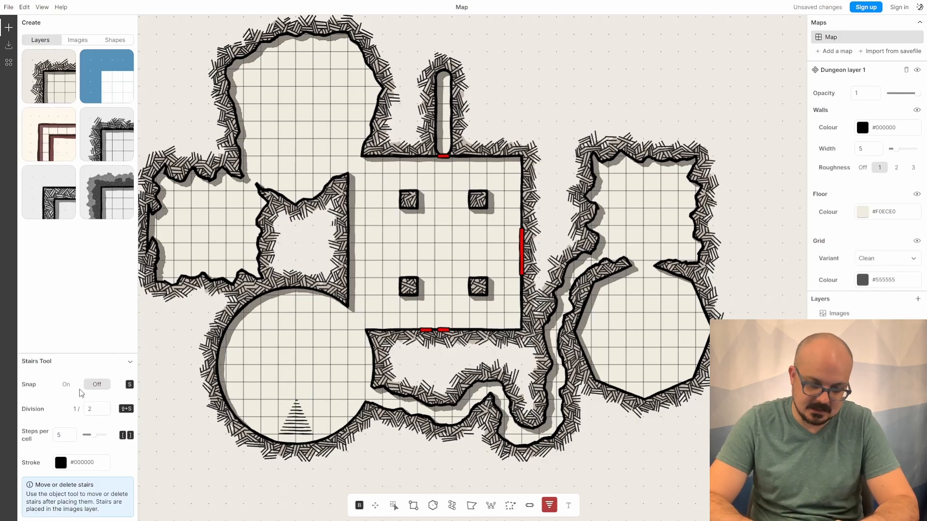
- Turn snap on with division 1 and 9 steps per cell, then place a second stairway near the circular room's top
{"action": "left_click", "coordinate": [66, 384]}
{"action": "left_click", "coordinate": [106, 406]}
{"action": "type", "text": "1"}
{"action": "left_click_drag", "start_coordinate": [95, 435], "coordinate": [101, 436]}
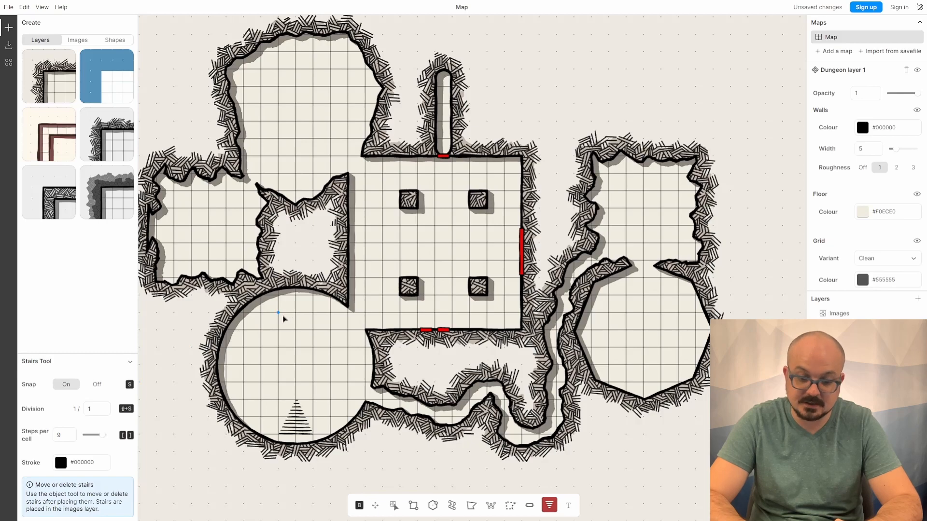
{"action": "left_click", "coordinate": [303, 353]}
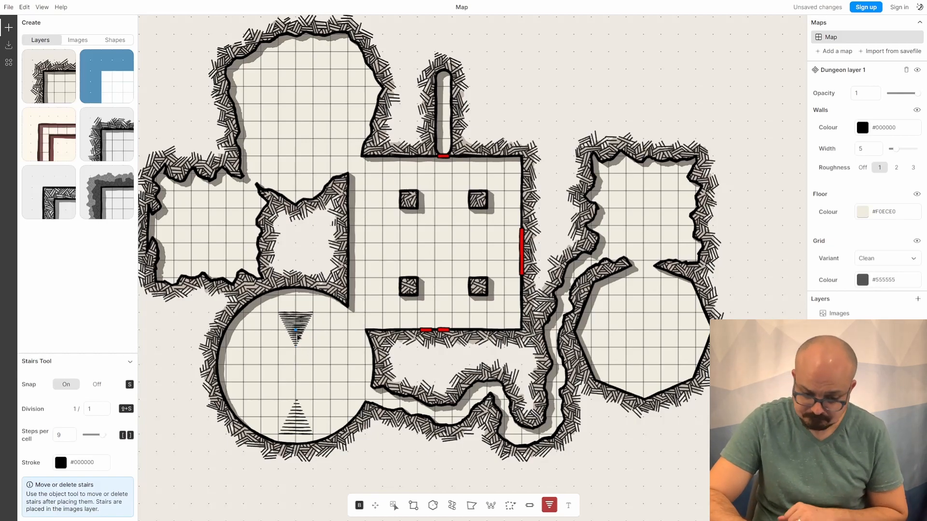
- With the Text tool, add a label "1" in the square room and set its font size to 30
{"action": "left_click", "coordinate": [569, 507]}
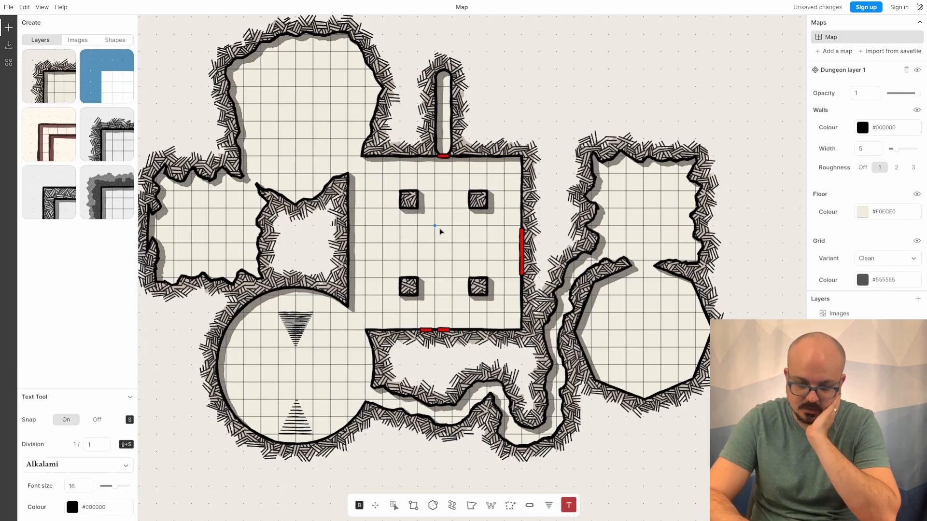
{"action": "left_click_drag", "start_coordinate": [436, 229], "coordinate": [447, 240]}
{"action": "type", "text": "1"}
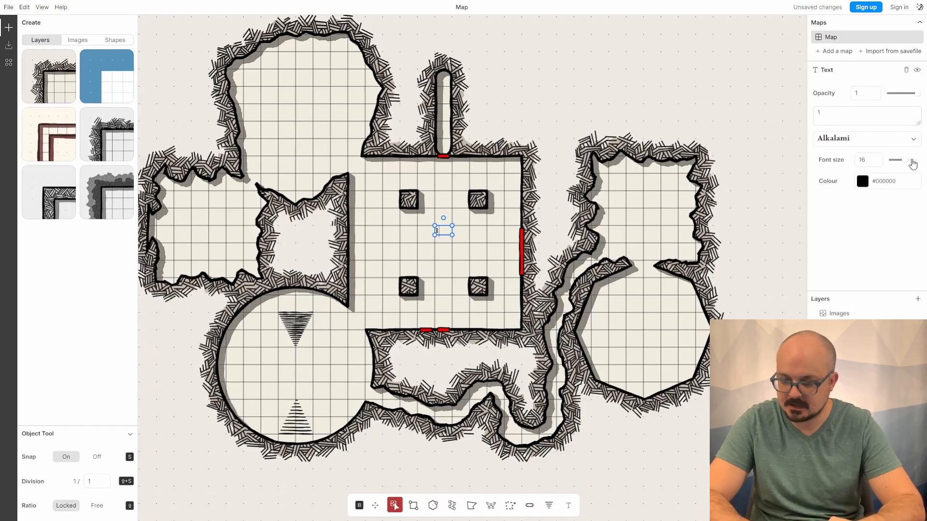
{"action": "left_click_drag", "start_coordinate": [909, 165], "coordinate": [921, 163]}
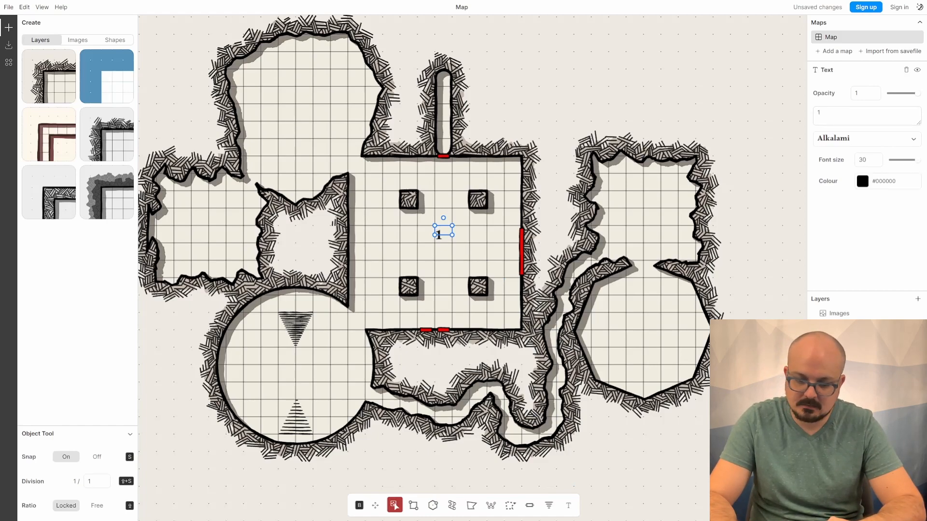
- Reselect the label and widen its text box
{"action": "left_click", "coordinate": [548, 238]}
{"action": "left_click", "coordinate": [439, 234]}
{"action": "left_click", "coordinate": [862, 115]}
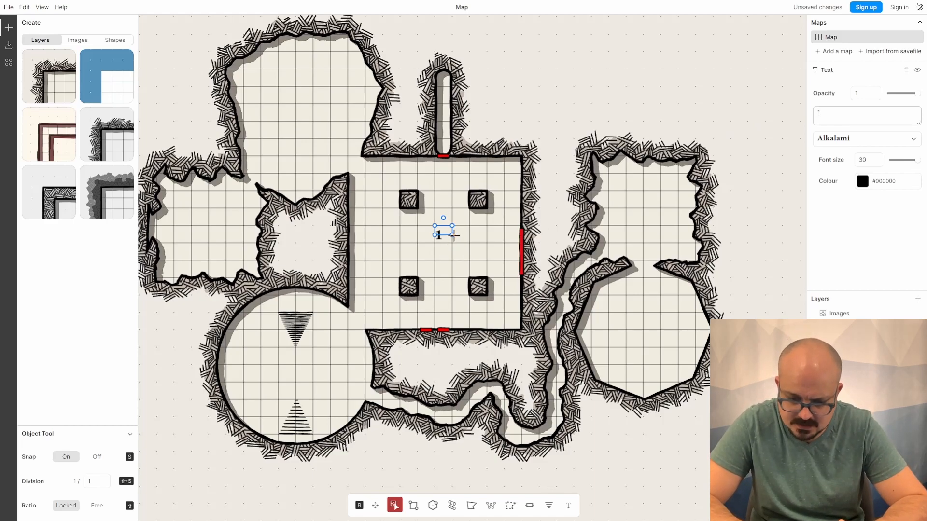
{"action": "left_click_drag", "start_coordinate": [453, 235], "coordinate": [502, 283]}
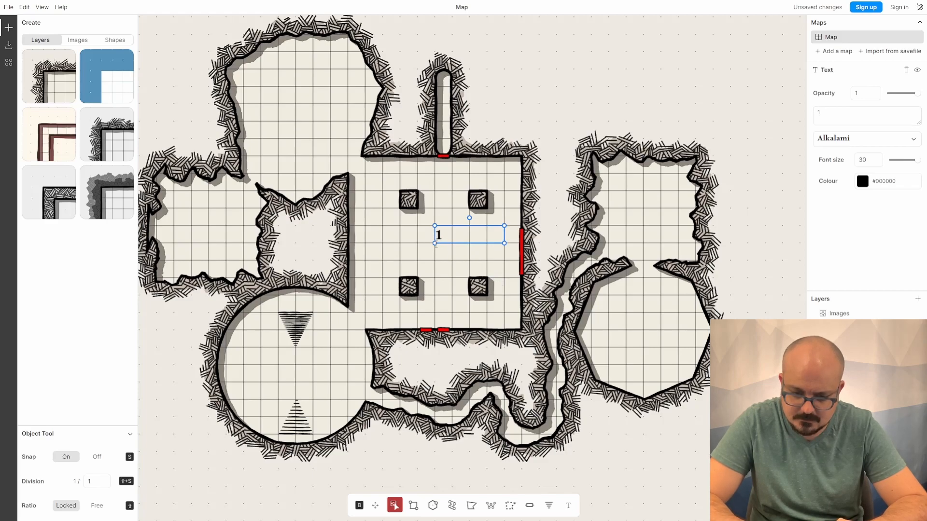
- Change the label text to "1 Entrance: The Room with the Red Doors"
{"action": "double_click", "coordinate": [851, 111]}
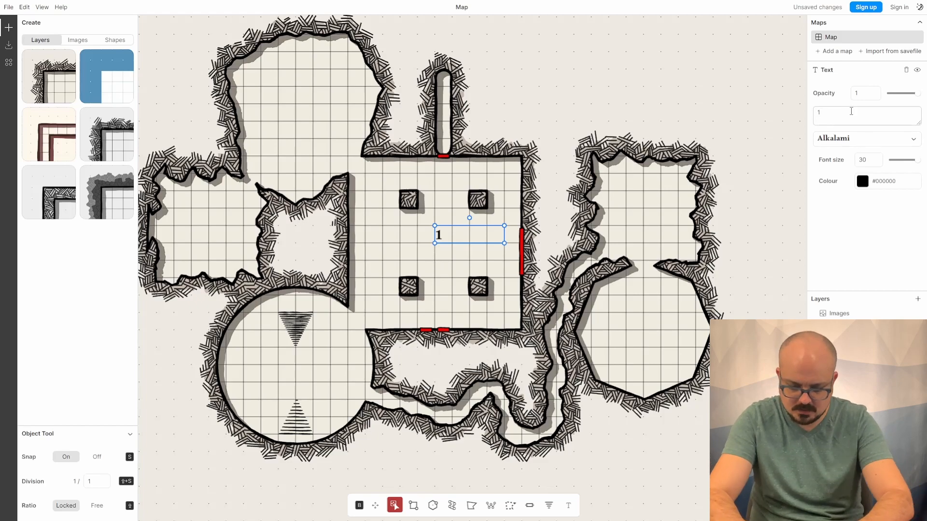
{"action": "type", "text": "1 Entrance"}
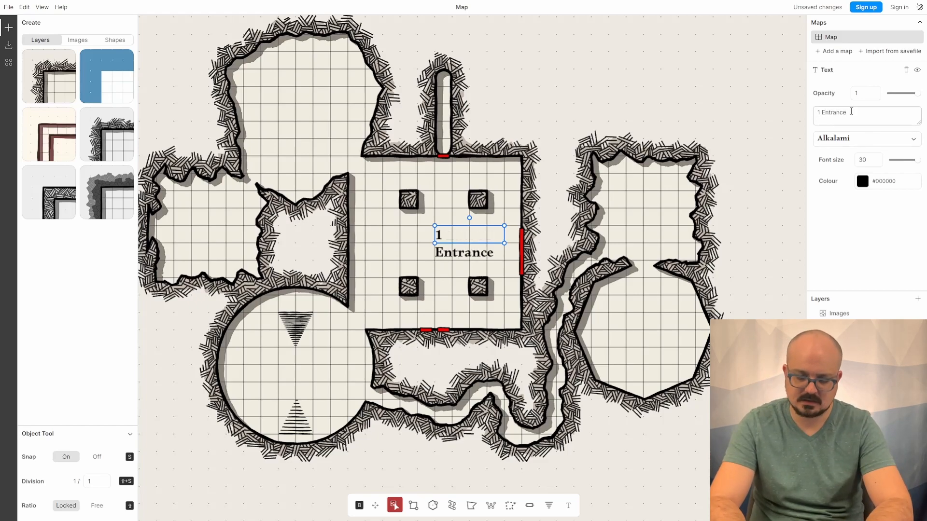
{"action": "type", "text": ": "}
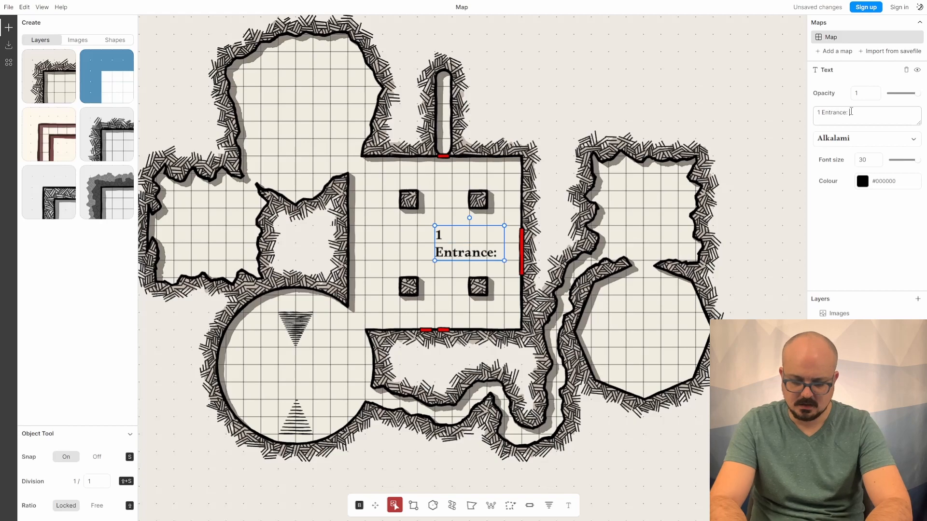
{"action": "type", "text": "The Room with the Red Doors"}
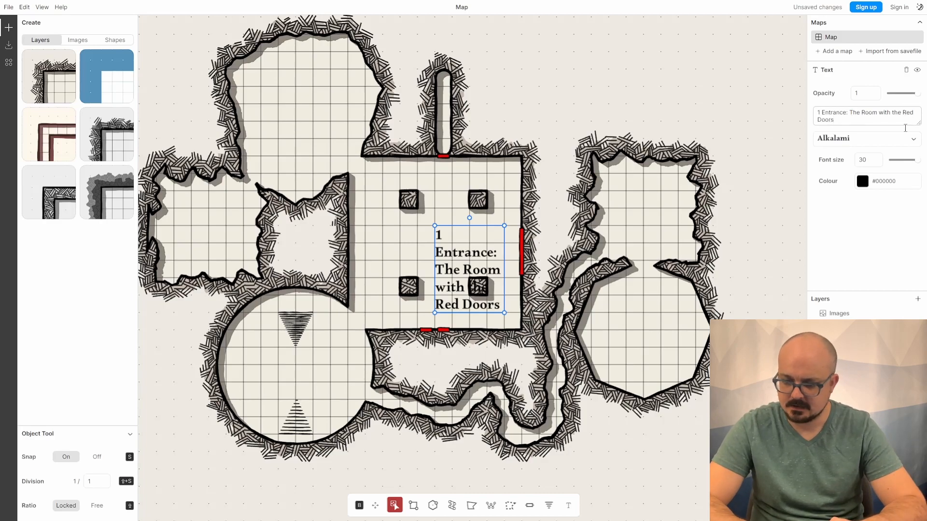
- Change the label's font to a hand-lettered style from the font list
{"action": "left_click", "coordinate": [910, 144]}
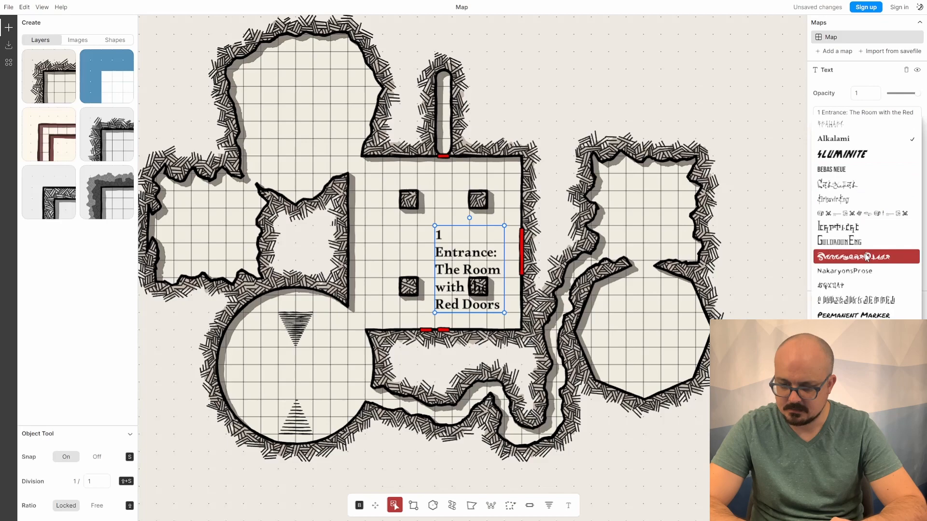
{"action": "left_click", "coordinate": [862, 242]}
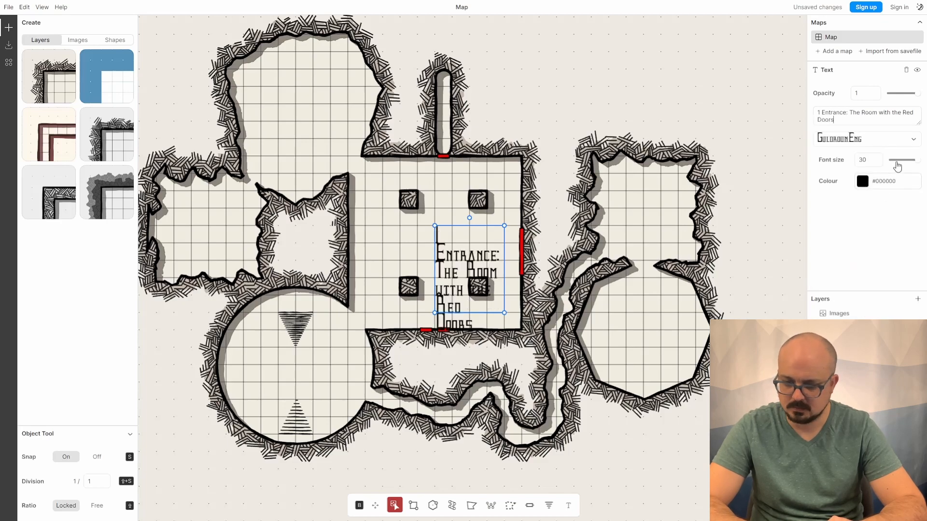
{"action": "left_click", "coordinate": [898, 144]}
{"action": "left_click", "coordinate": [857, 258]}
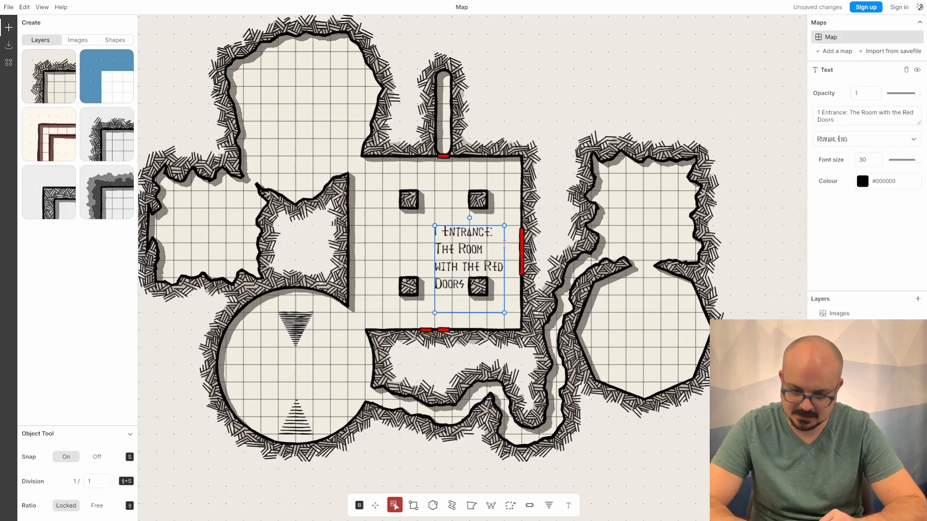
{"action": "left_click", "coordinate": [903, 161]}
{"action": "left_click", "coordinate": [916, 162]}
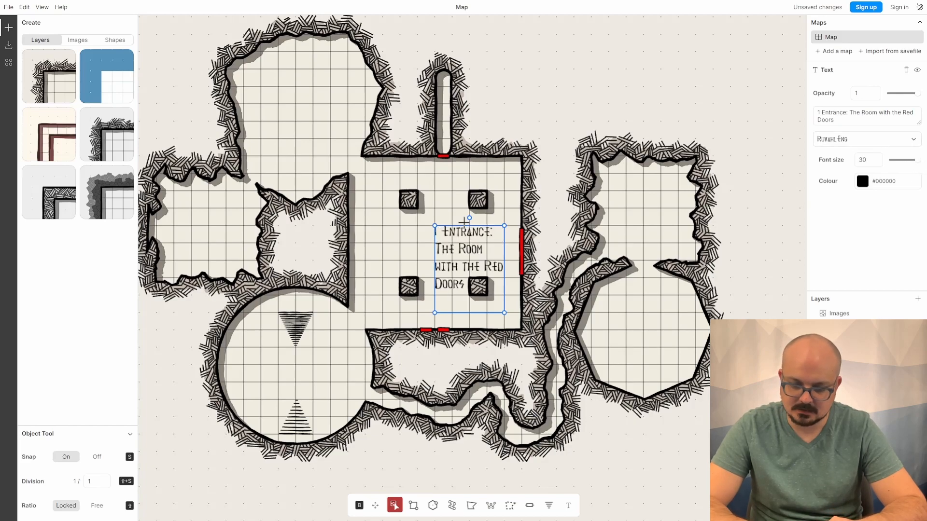
- Move the label up so it sits between the four pillars
{"action": "mouse_move", "coordinate": [463, 222]}
{"action": "left_mouse_down"}
{"action": "mouse_move", "coordinate": [449, 215]}
{"action": "mouse_move", "coordinate": [471, 209]}
{"action": "left_mouse_up"}
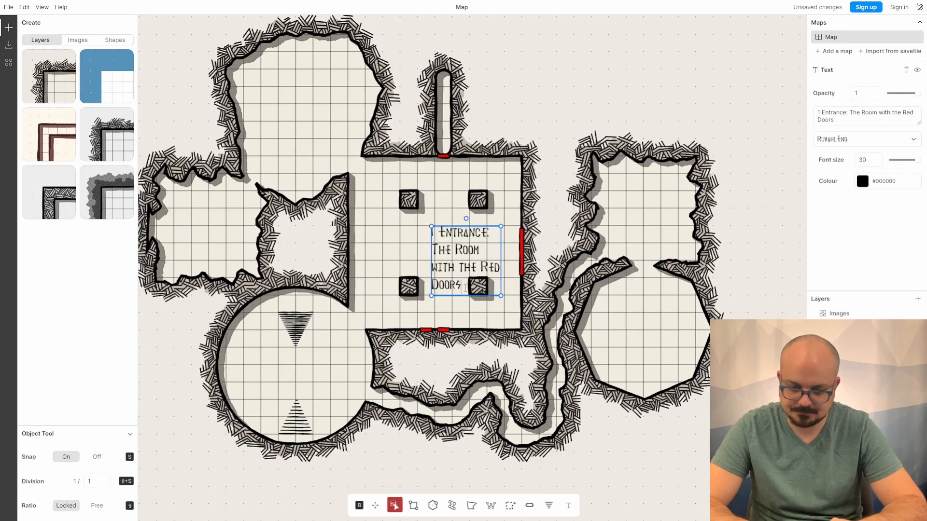
{"action": "left_click", "coordinate": [445, 331]}
{"action": "left_click_drag", "start_coordinate": [466, 282], "coordinate": [449, 260]}
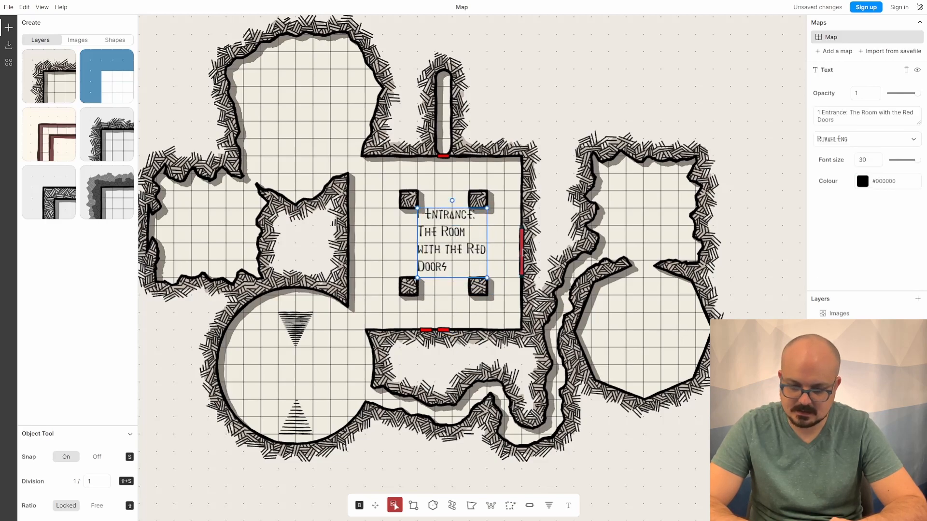
{"action": "left_click", "coordinate": [818, 113]}
{"action": "key", "text": "ctrl+a"}
{"action": "left_click", "coordinate": [857, 116]}
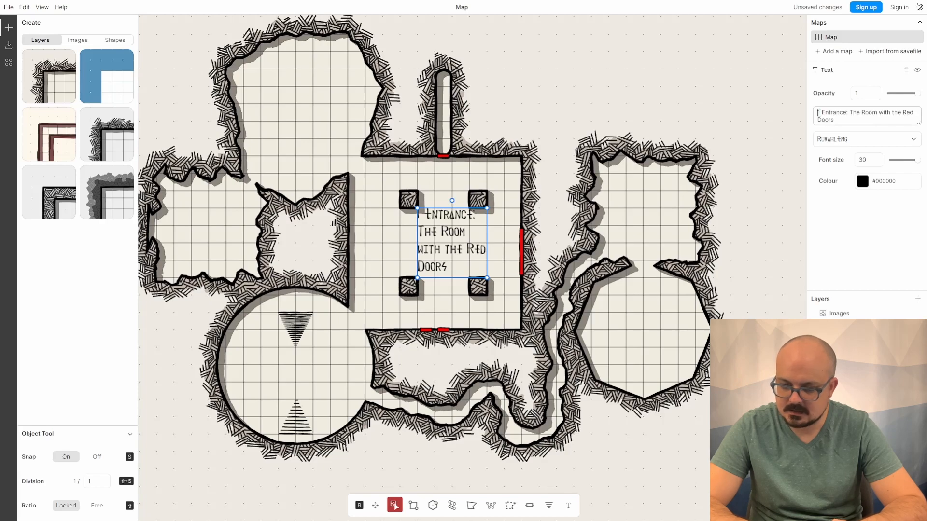
{"action": "left_click", "coordinate": [534, 148]}
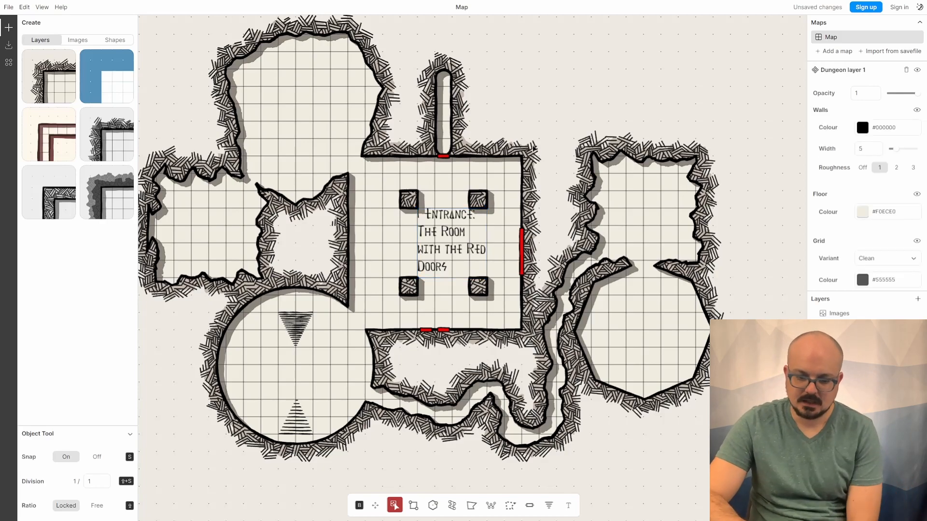
- Drag the label across the map and back between the pillars, then deselect it
{"action": "left_click", "coordinate": [466, 233]}
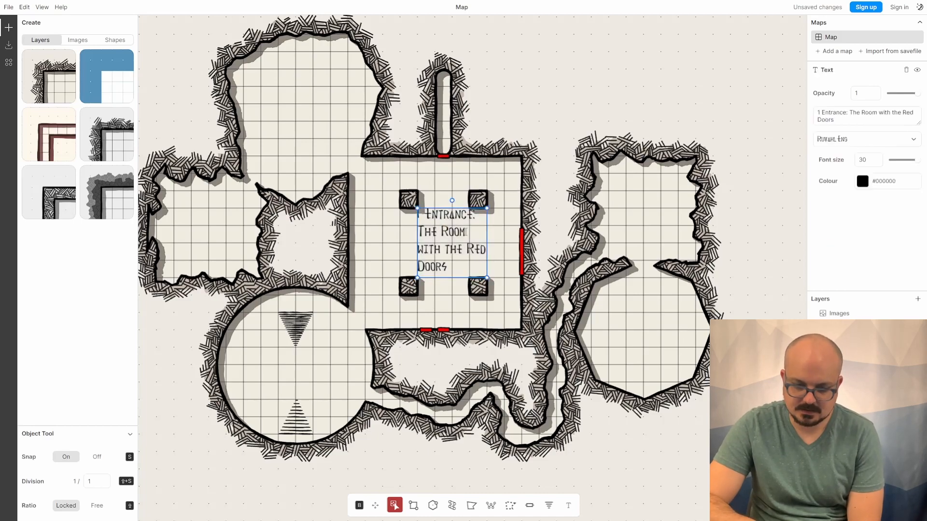
{"action": "left_click_drag", "start_coordinate": [465, 233], "coordinate": [660, 319]}
{"action": "left_click_drag", "start_coordinate": [510, 265], "coordinate": [467, 230]}
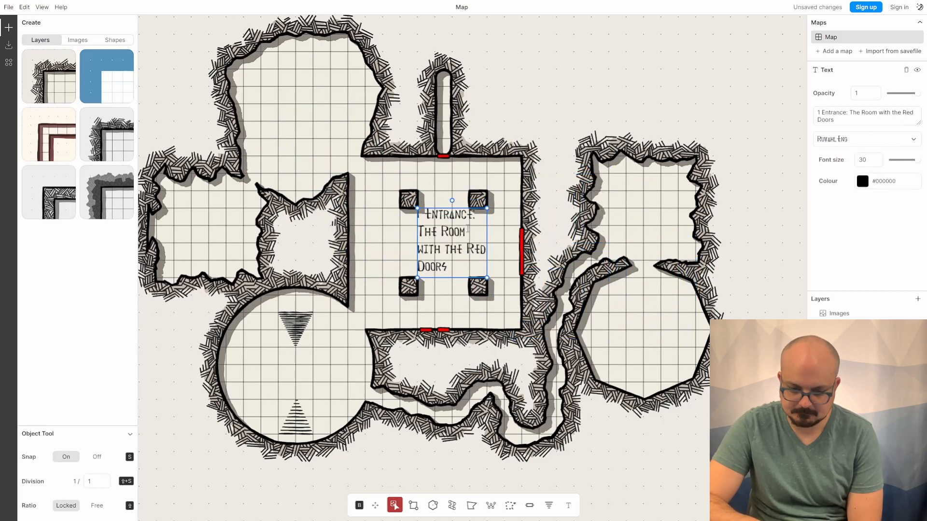
{"action": "left_click", "coordinate": [745, 220]}
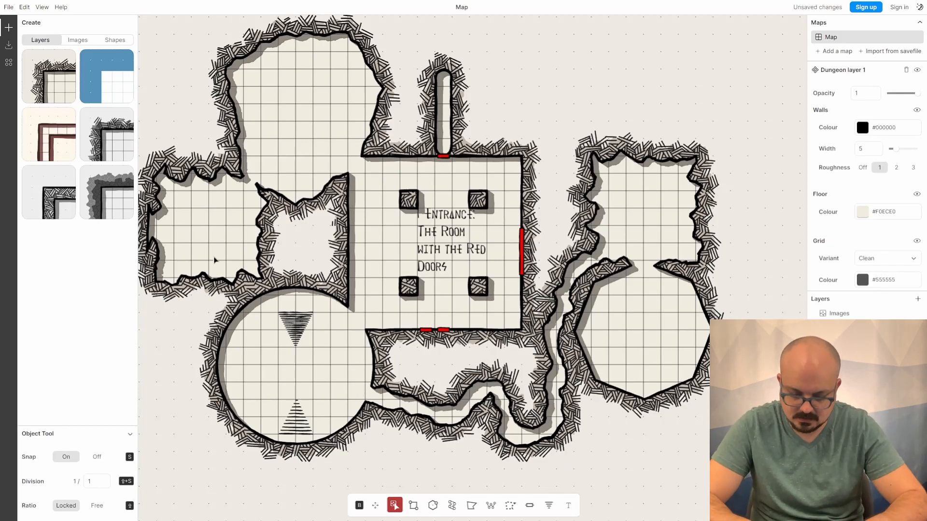
{"action": "left_click", "coordinate": [375, 505]}
{"action": "left_click_drag", "start_coordinate": [458, 372], "coordinate": [489, 369]}
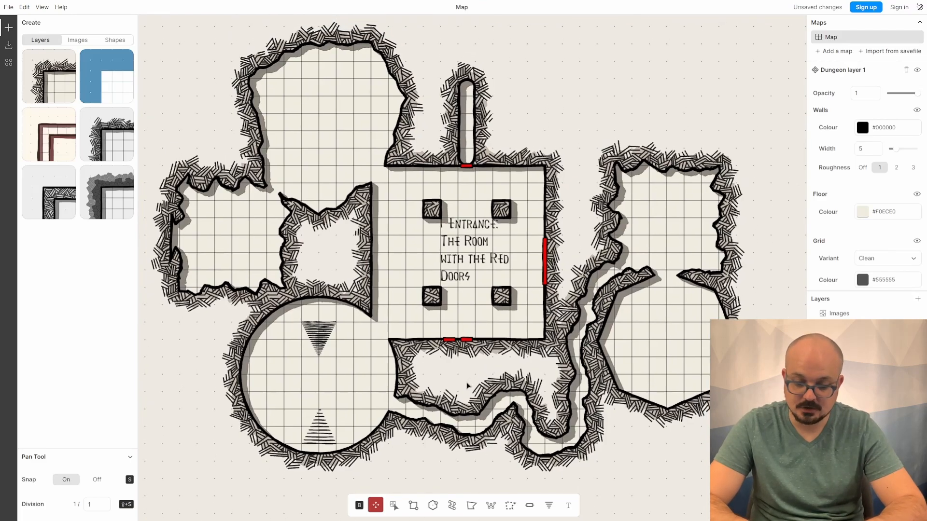
{"action": "left_click", "coordinate": [394, 505]}
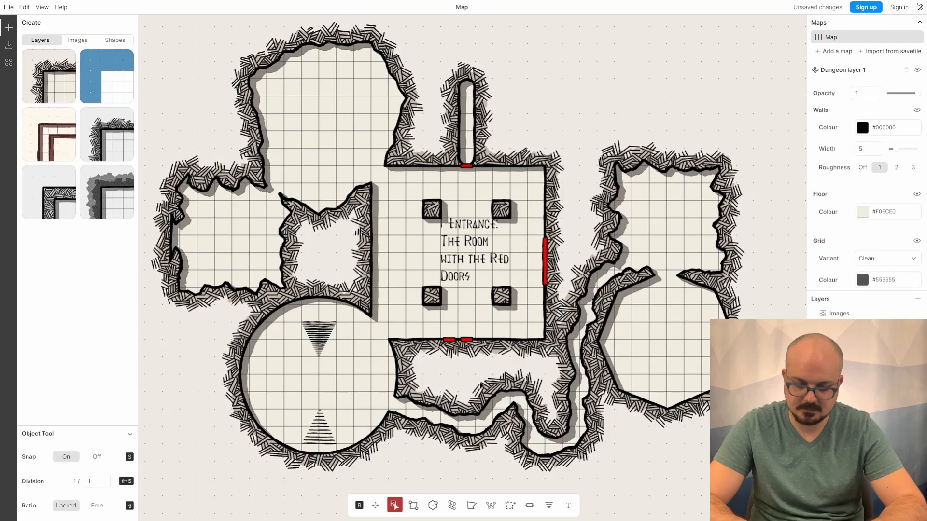
{"action": "scroll", "coordinate": [394, 505], "scroll_direction": "down", "scroll_amount": 2}
{"action": "scroll", "coordinate": [480, 385], "scroll_direction": "down", "scroll_amount": 3}
{"action": "scroll", "coordinate": [480, 385], "scroll_direction": "up", "scroll_amount": 4}
{"action": "scroll", "coordinate": [480, 385], "scroll_direction": "down", "scroll_amount": 4}
{"action": "scroll", "coordinate": [480, 385], "scroll_direction": "up", "scroll_amount": 4}
{"action": "scroll", "coordinate": [480, 385], "scroll_direction": "down", "scroll_amount": 4}
{"action": "scroll", "coordinate": [480, 386], "scroll_direction": "up", "scroll_amount": 3}
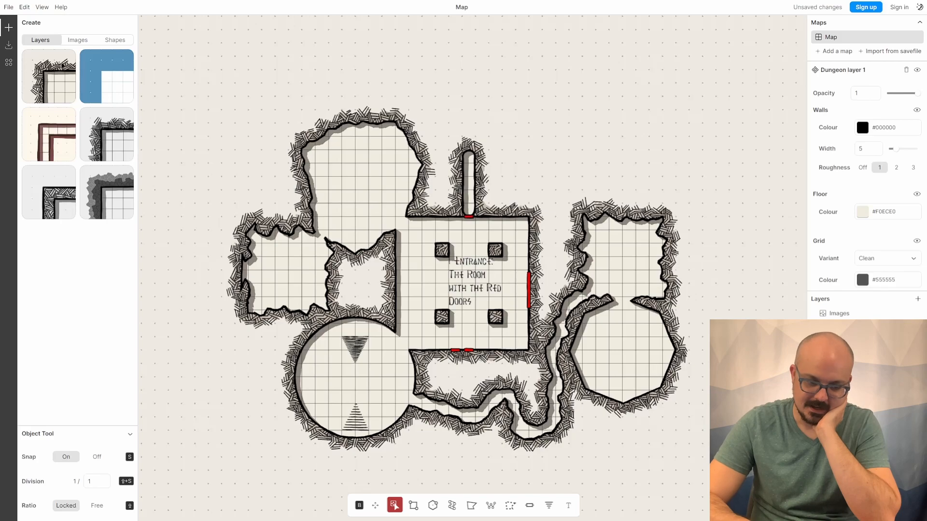
- Apply the blue style preset to the current dungeon layer
{"action": "mouse_move", "coordinate": [52, 72]}
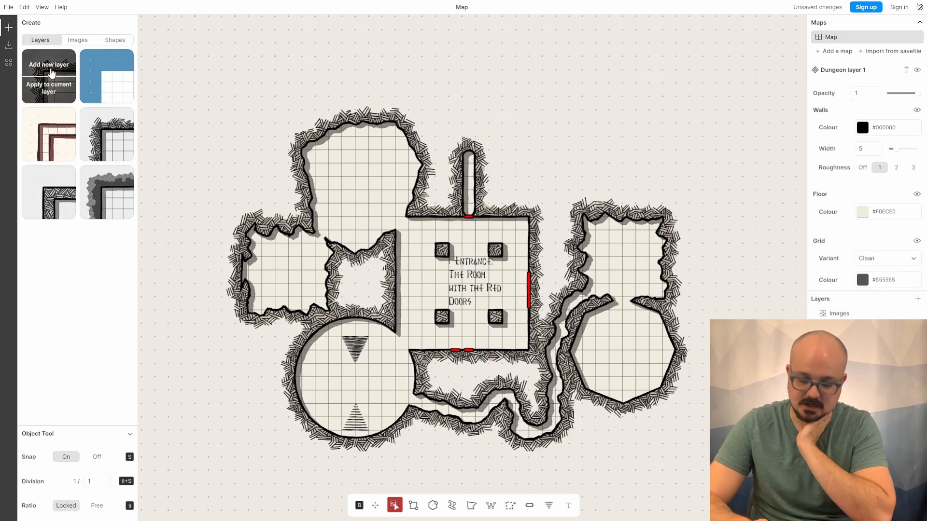
{"action": "mouse_move", "coordinate": [112, 72]}
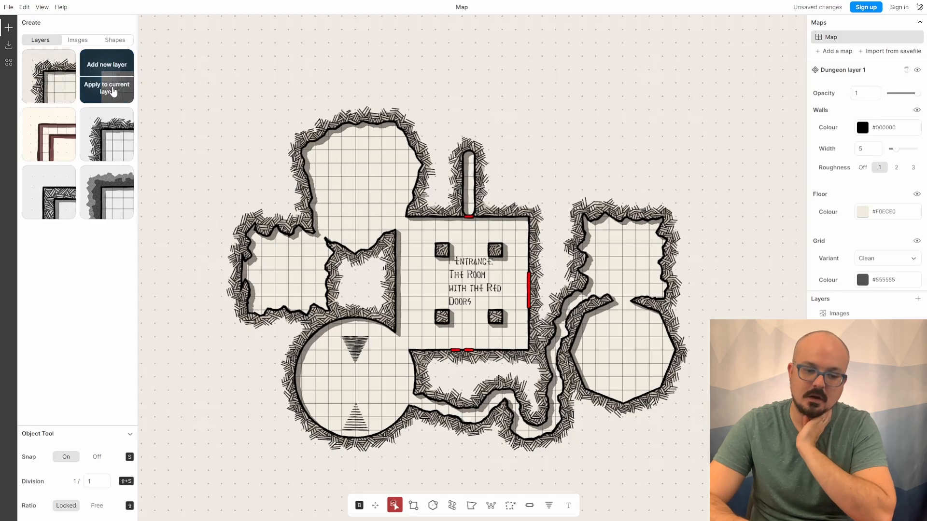
{"action": "left_click", "coordinate": [114, 92]}
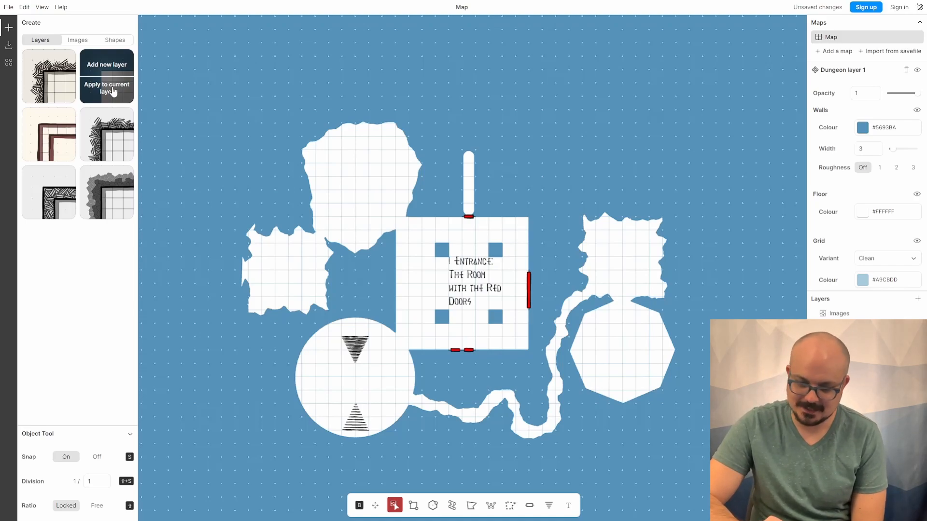
- Try the brown, hatched and two grey style presets on the current dungeon layer in turn
{"action": "left_click", "coordinate": [44, 153]}
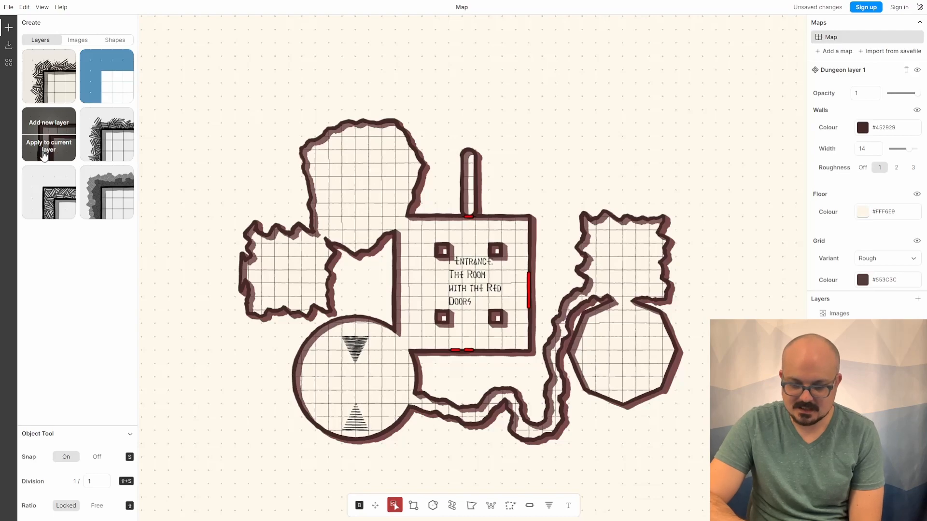
{"action": "mouse_move", "coordinate": [116, 156]}
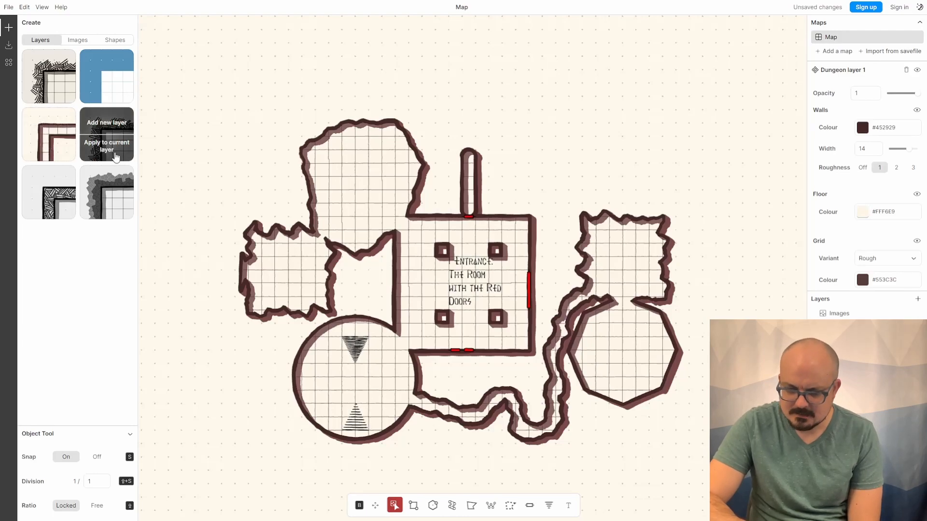
{"action": "left_click", "coordinate": [116, 156]}
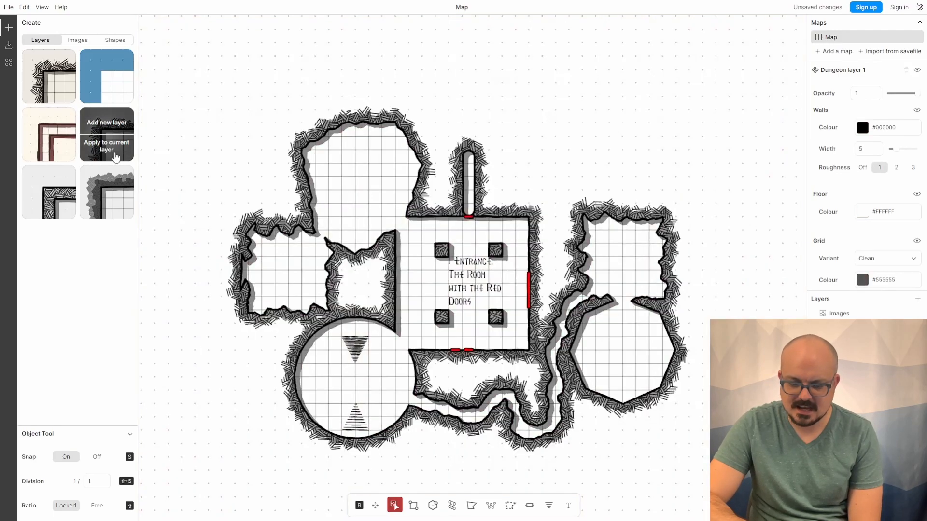
{"action": "left_click", "coordinate": [54, 95]}
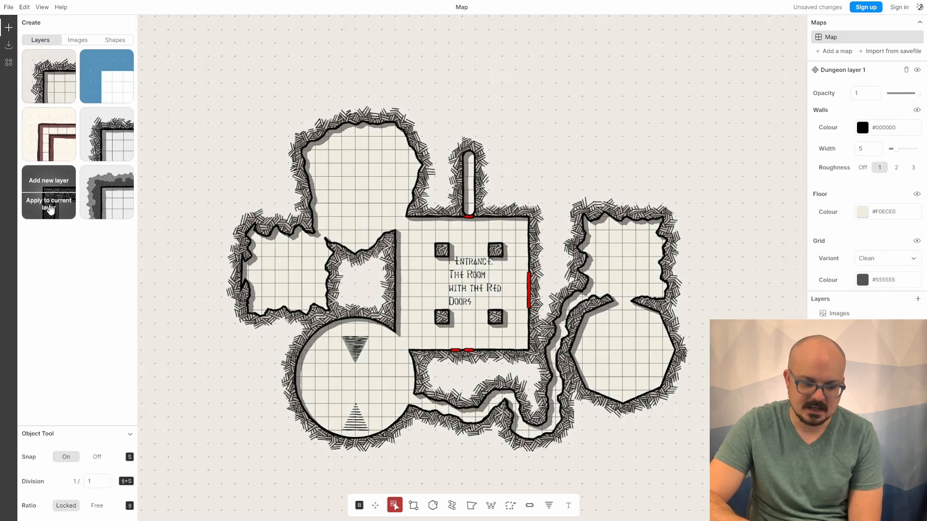
{"action": "left_click", "coordinate": [50, 211]}
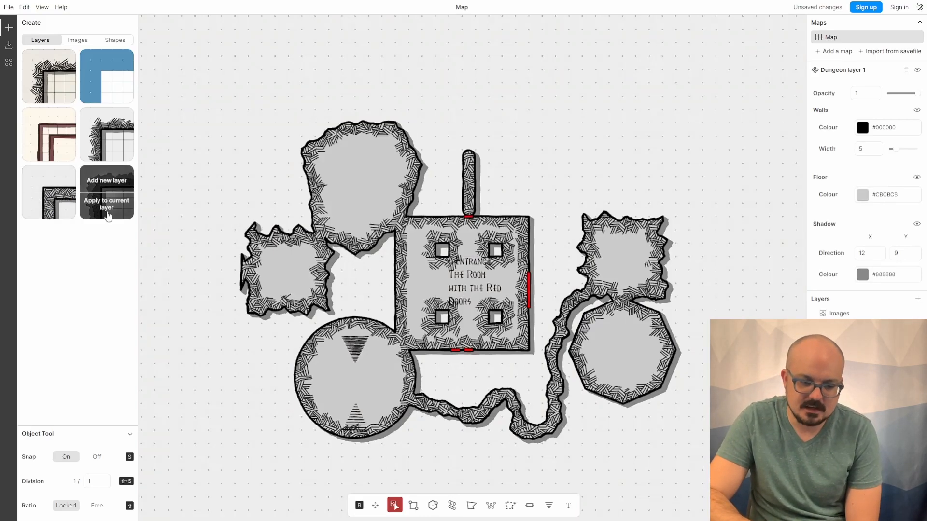
{"action": "left_click", "coordinate": [107, 215]}
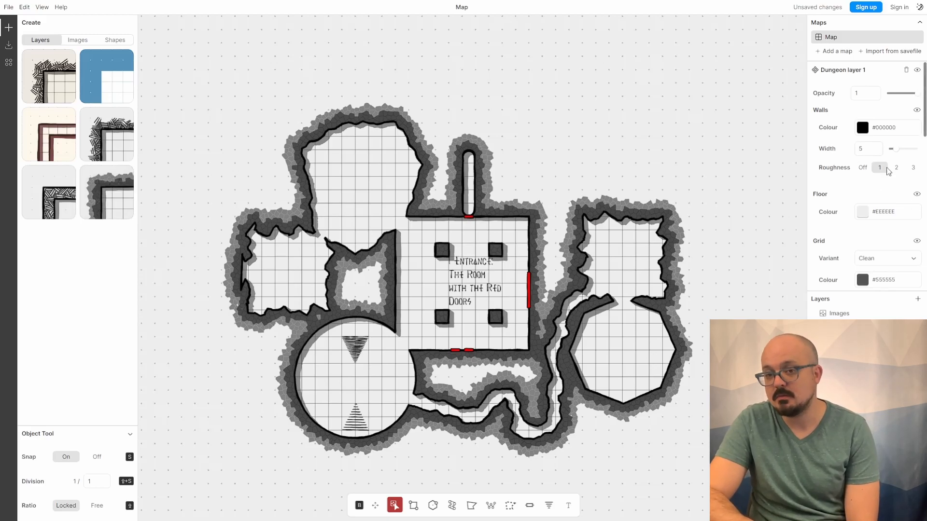
- Set the layer's floor colour to a teal shade in the colour picker
{"action": "left_click", "coordinate": [862, 212]}
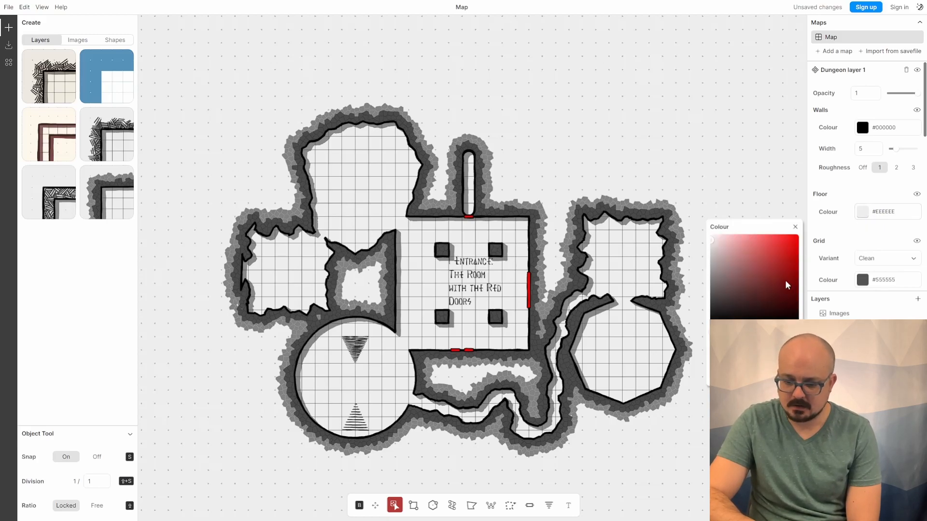
{"action": "left_click", "coordinate": [758, 331]}
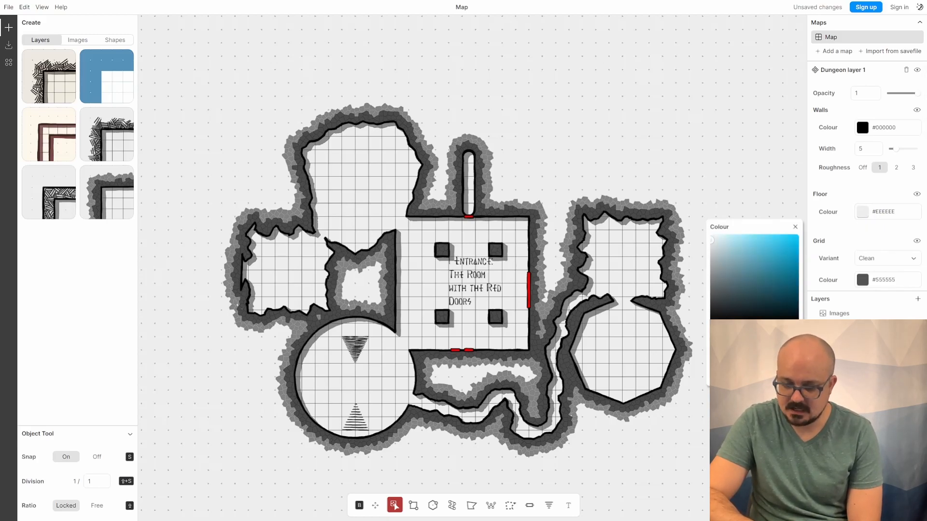
{"action": "left_click_drag", "start_coordinate": [758, 332], "coordinate": [756, 332]}
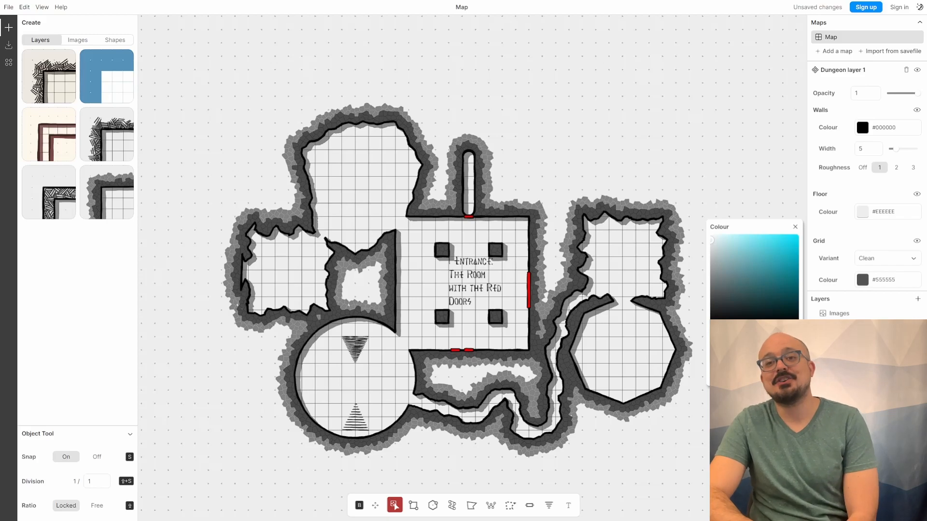
{"action": "left_click", "coordinate": [789, 240]}
{"action": "left_click_drag", "start_coordinate": [789, 241], "coordinate": [764, 280]}
{"action": "left_click_drag", "start_coordinate": [756, 331], "coordinate": [754, 332]}
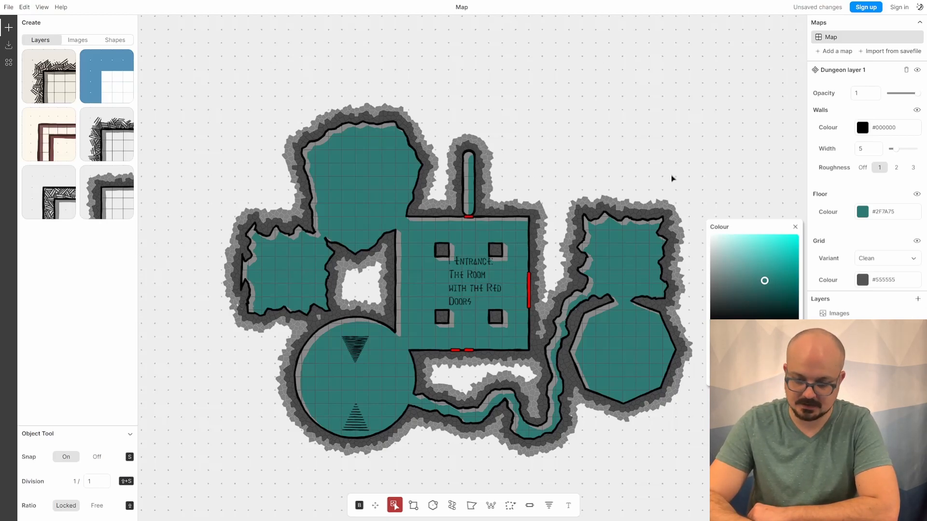
- Undo the floor colour changes, close the colour picker and reapply the hatched style preset to the current layer
{"action": "key", "text": "ctrl+z"}
{"action": "key", "text": "ctrl+z"}
{"action": "key", "text": "ctrl+z"}
{"action": "key", "text": "ctrl+z"}
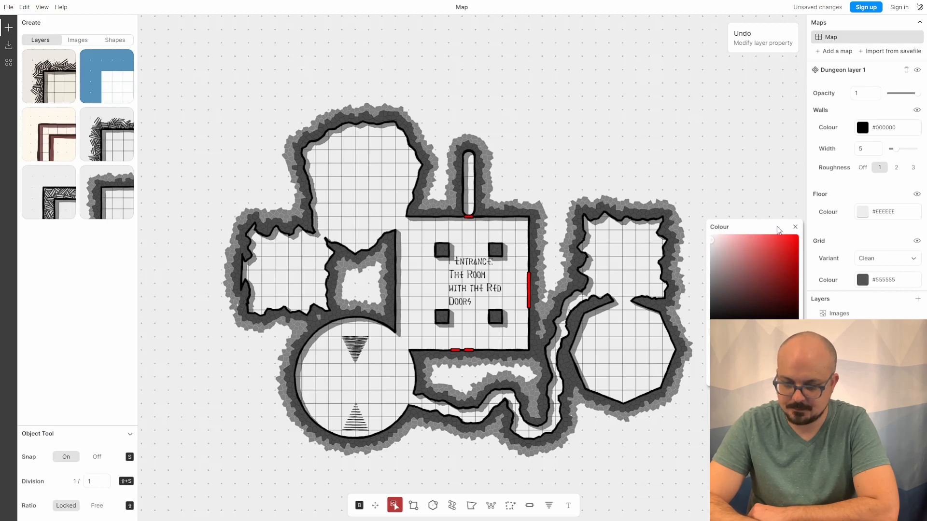
{"action": "left_click", "coordinate": [794, 226]}
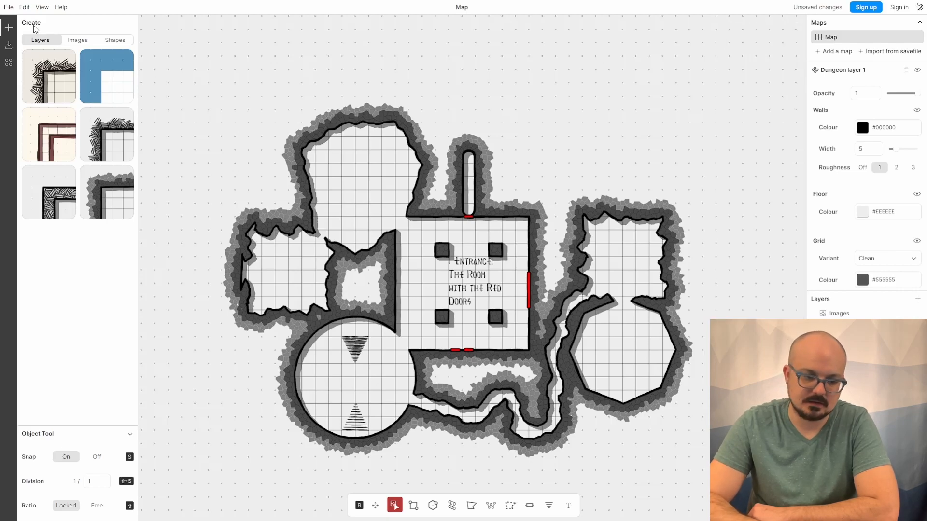
{"action": "mouse_move", "coordinate": [48, 90]}
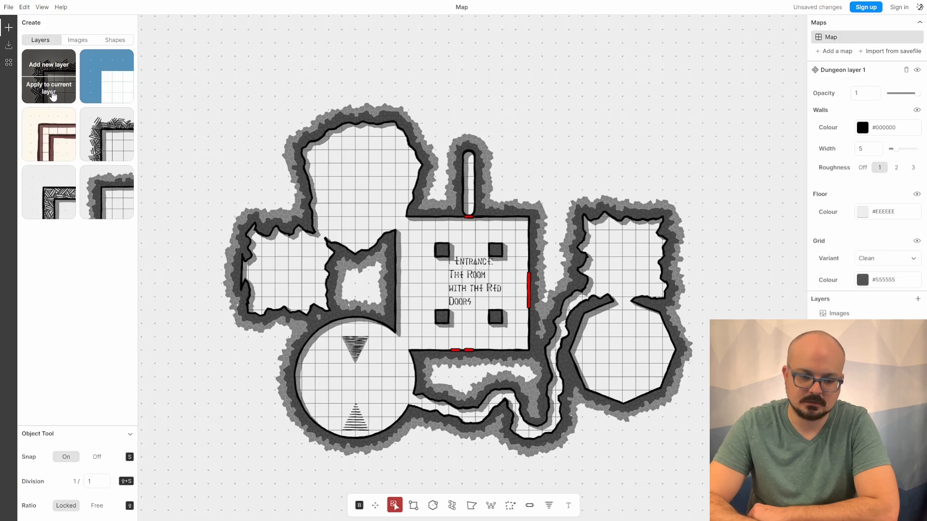
{"action": "left_click", "coordinate": [53, 96]}
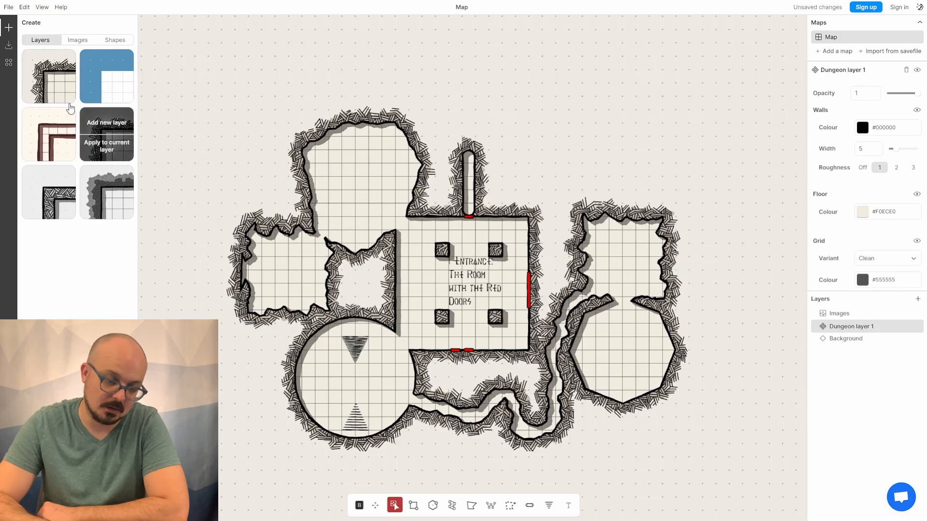
- Add a new layer with the hatched preset and draw a rectangular room overlapping the round room's bottom
{"action": "mouse_move", "coordinate": [66, 94]}
{"action": "left_click", "coordinate": [52, 66]}
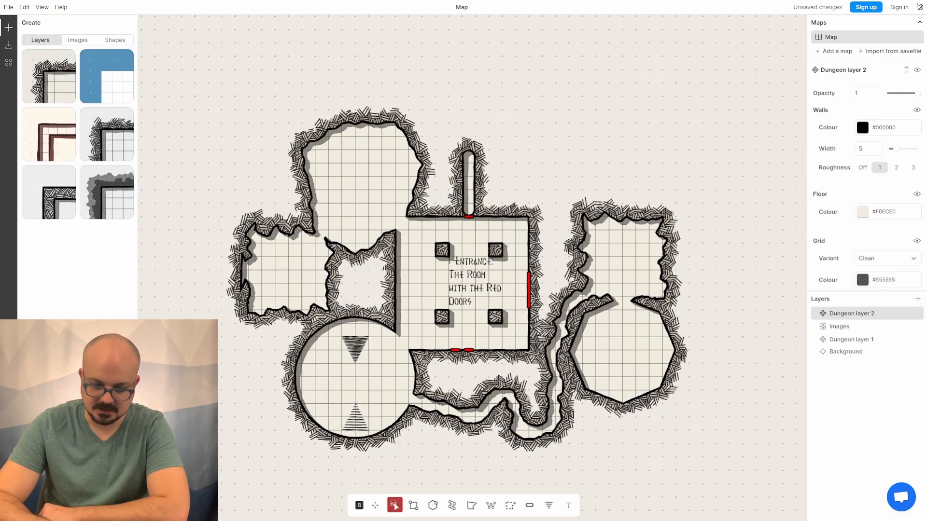
{"action": "left_click", "coordinate": [420, 506]}
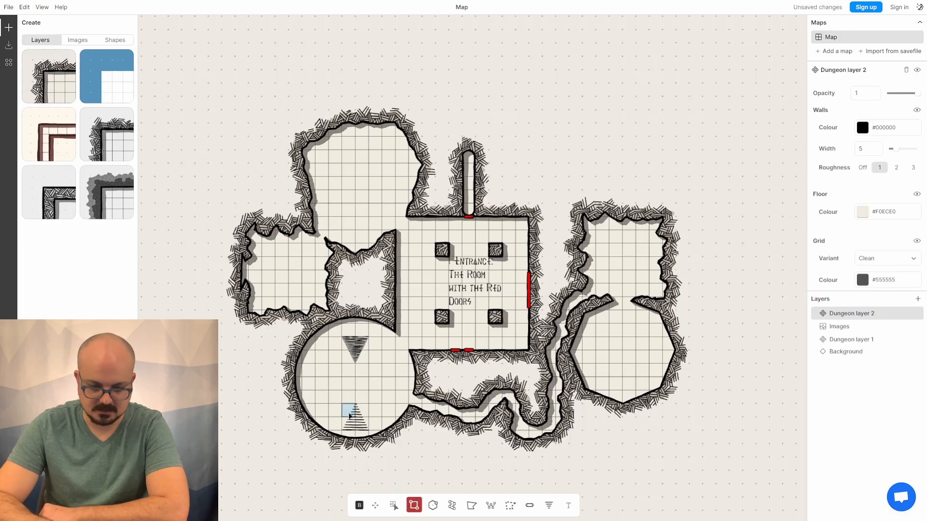
{"action": "left_click_drag", "start_coordinate": [327, 401], "coordinate": [447, 492]}
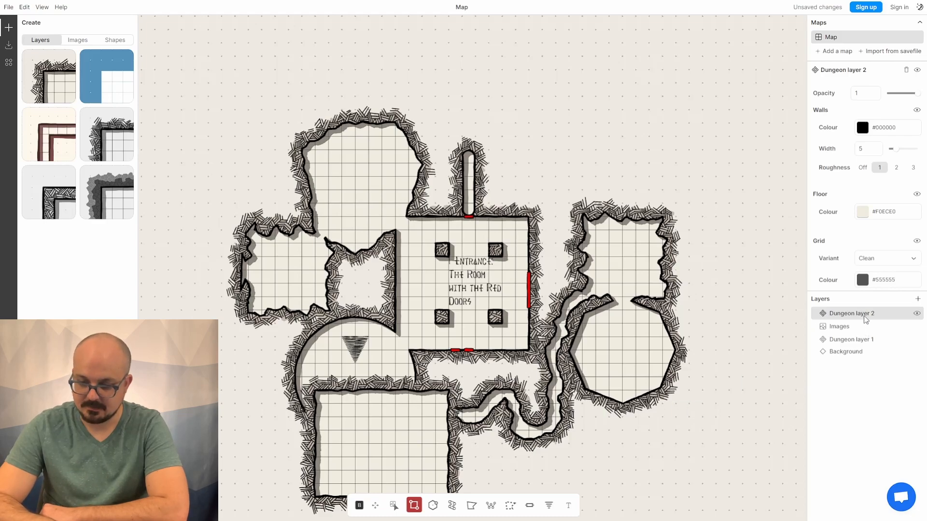
- Move Dungeon layer 2 below Dungeon layer 1 and hide Dungeon layer 1
{"action": "left_click_drag", "start_coordinate": [865, 317], "coordinate": [866, 344]}
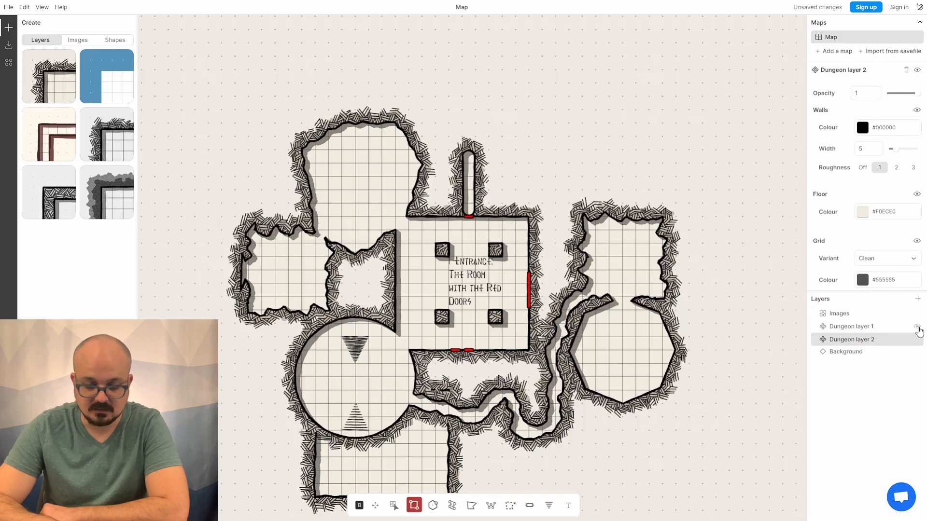
{"action": "left_click", "coordinate": [916, 327]}
{"action": "left_click", "coordinate": [916, 328]}
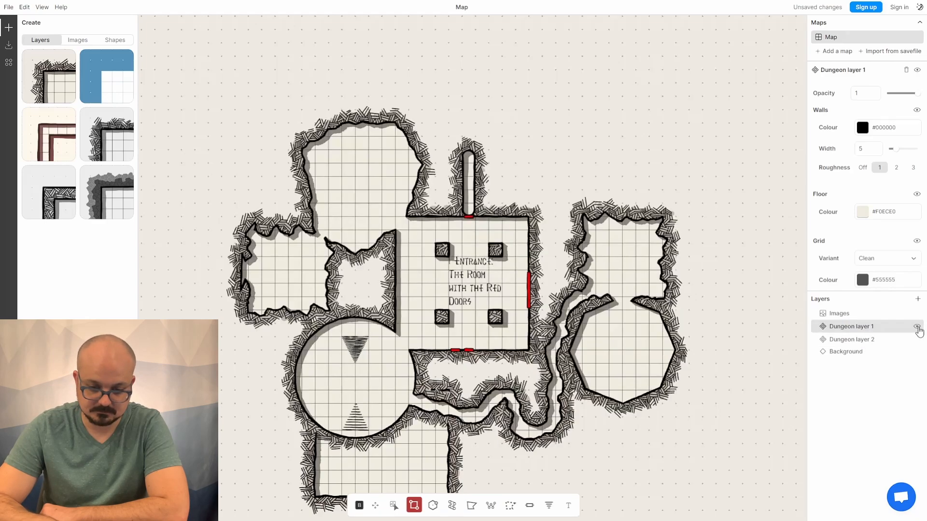
{"action": "left_click", "coordinate": [917, 328]}
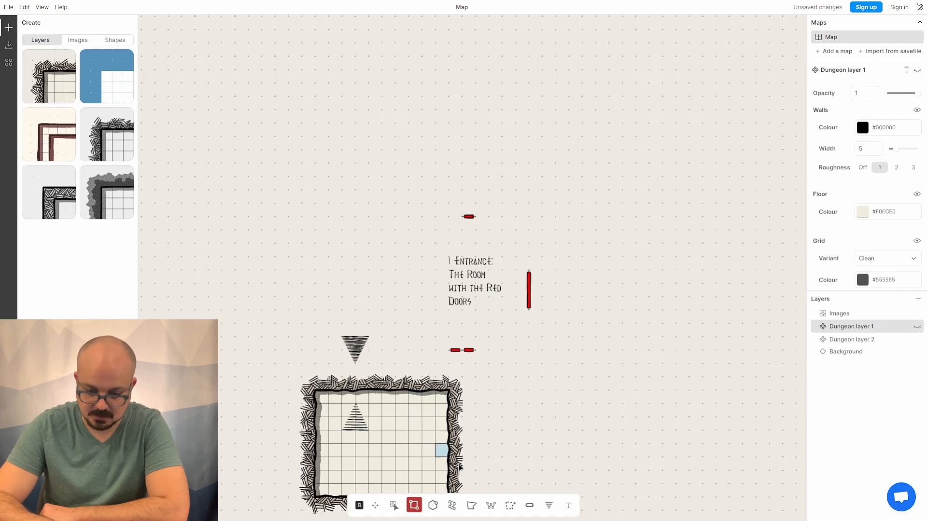
- Draw a short flight of stairs inside the new rectangular room with the Stairs tool
{"action": "left_click", "coordinate": [549, 505]}
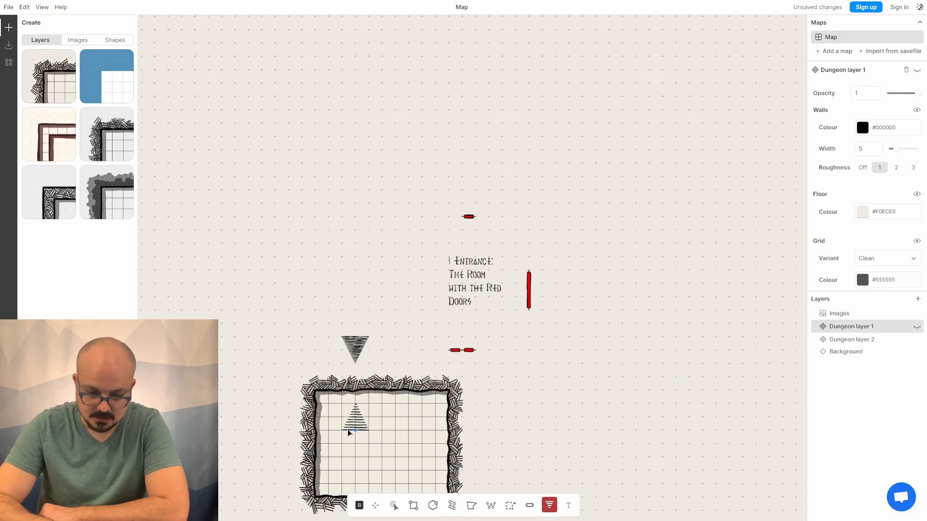
{"action": "mouse_move", "coordinate": [341, 431]}
{"action": "left_mouse_down"}
{"action": "mouse_move", "coordinate": [368, 429]}
{"action": "mouse_move", "coordinate": [358, 409]}
{"action": "left_mouse_up"}
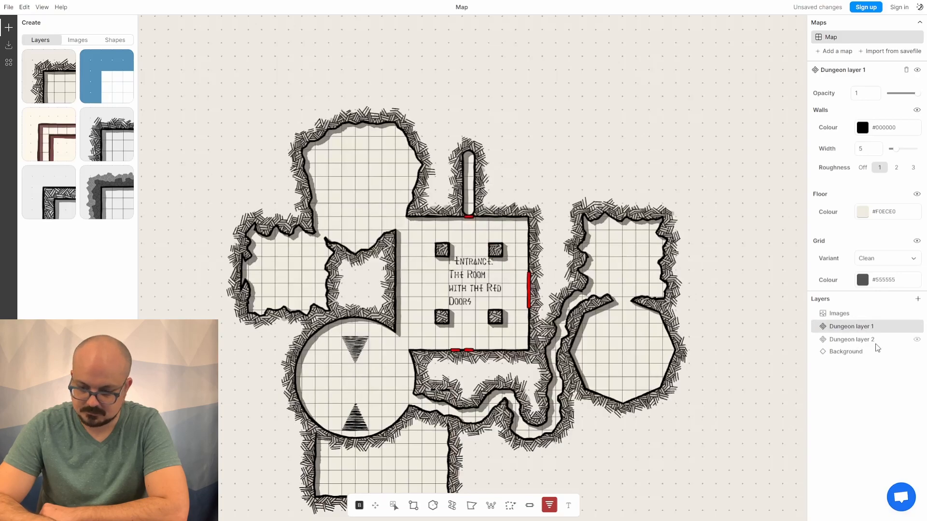
- Move Dungeon layer 2 back above Dungeon layer 1 and set its opacity to 0.5
{"action": "left_click_drag", "start_coordinate": [872, 343], "coordinate": [870, 326]}
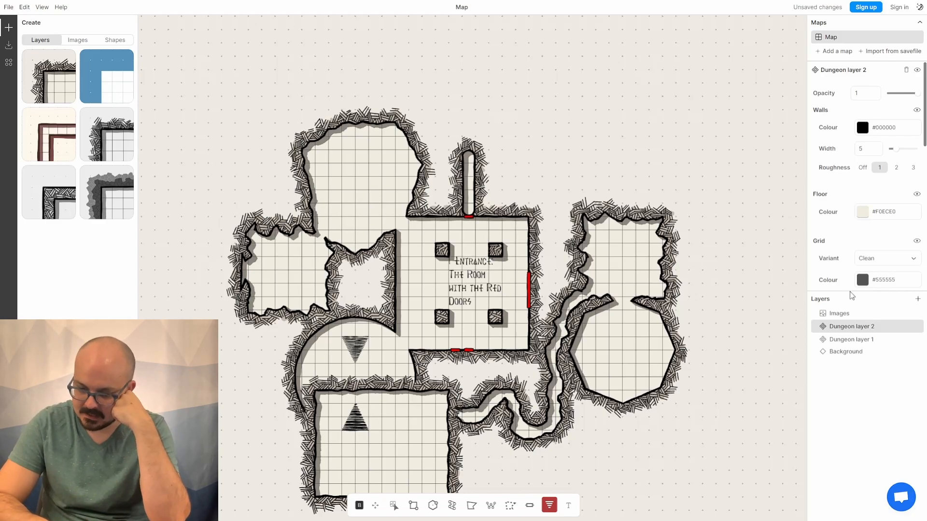
{"action": "scroll", "coordinate": [840, 237], "scroll_direction": "down", "scroll_amount": 1}
{"action": "scroll", "coordinate": [841, 236], "scroll_direction": "up", "scroll_amount": 1}
{"action": "mouse_move", "coordinate": [918, 98]}
{"action": "left_mouse_down"}
{"action": "mouse_move", "coordinate": [891, 99]}
{"action": "mouse_move", "coordinate": [903, 102]}
{"action": "left_mouse_up"}
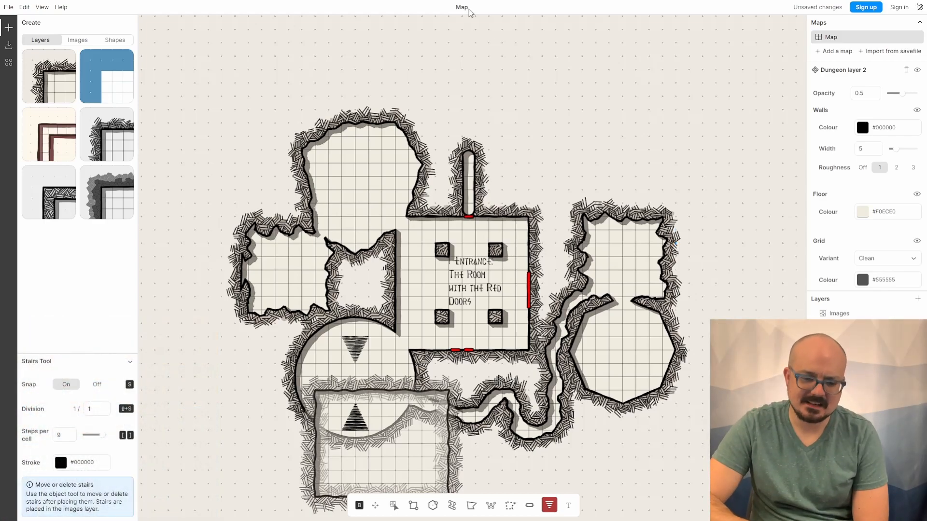
- Place the crystal2 image from the image library and move it into the west room
{"action": "left_click", "coordinate": [87, 44]}
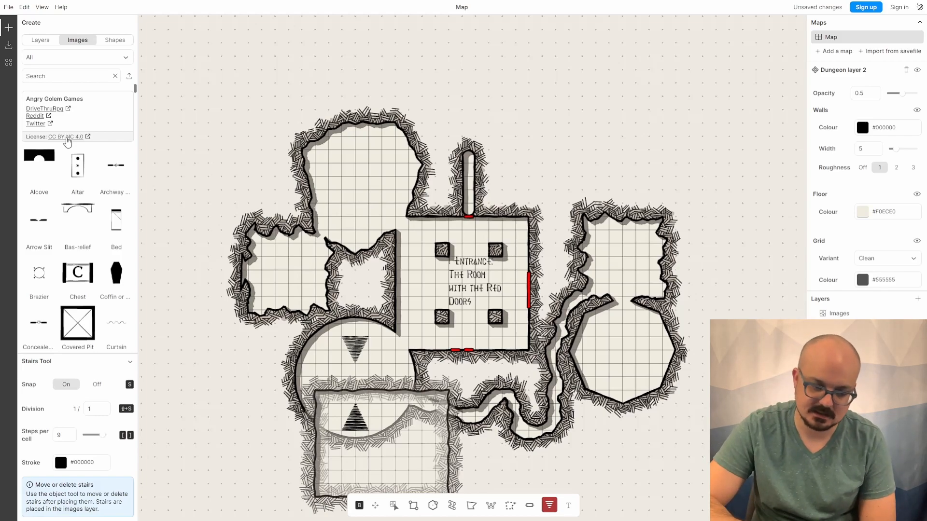
{"action": "scroll", "coordinate": [71, 194], "scroll_direction": "down", "scroll_amount": 10}
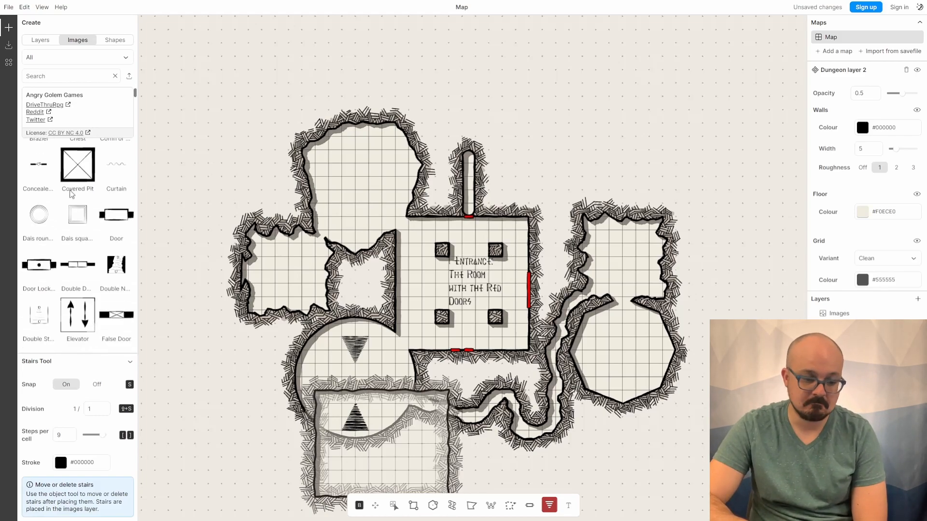
{"action": "scroll", "coordinate": [71, 195], "scroll_direction": "down", "scroll_amount": 10}
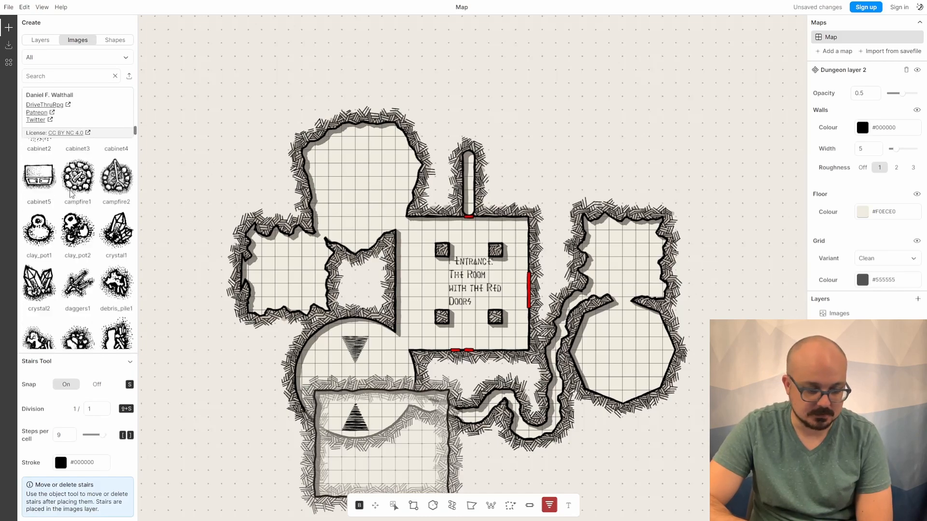
{"action": "scroll", "coordinate": [71, 194], "scroll_direction": "up", "scroll_amount": 1}
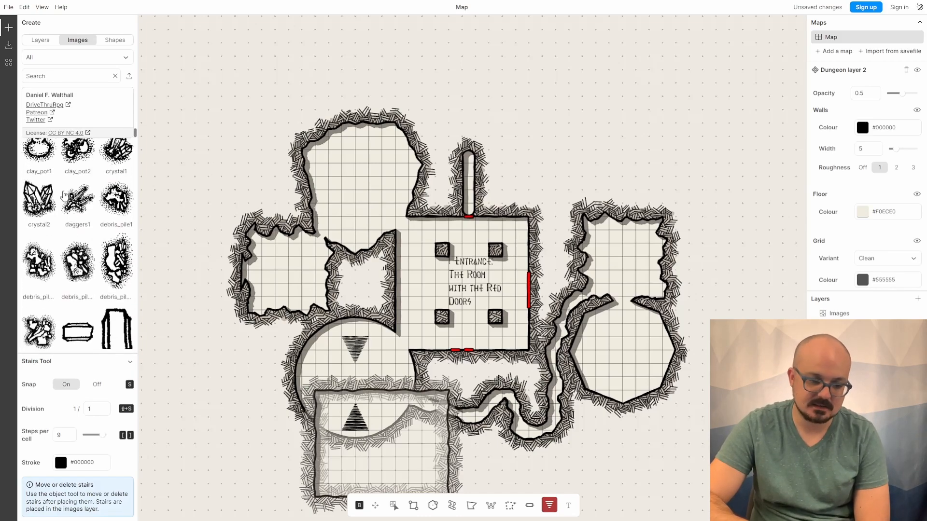
{"action": "left_click", "coordinate": [46, 199]}
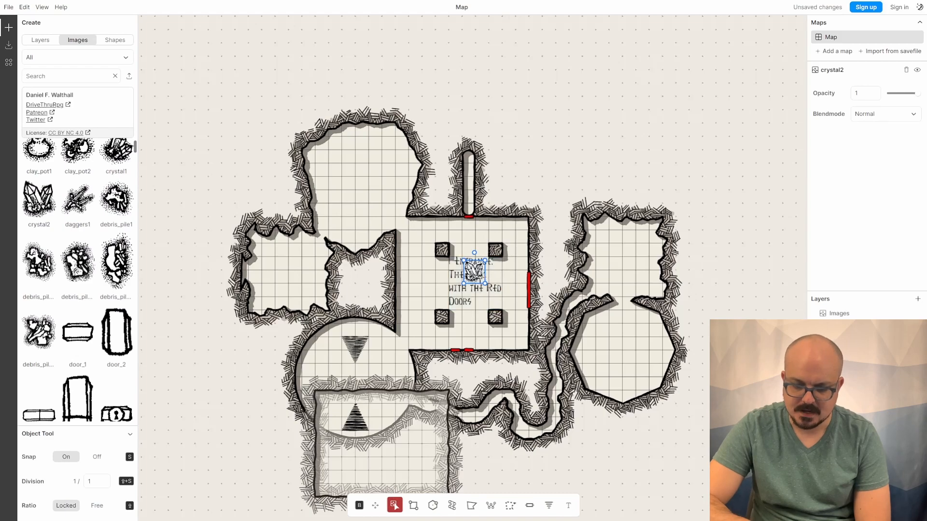
{"action": "left_click_drag", "start_coordinate": [476, 274], "coordinate": [268, 280]}
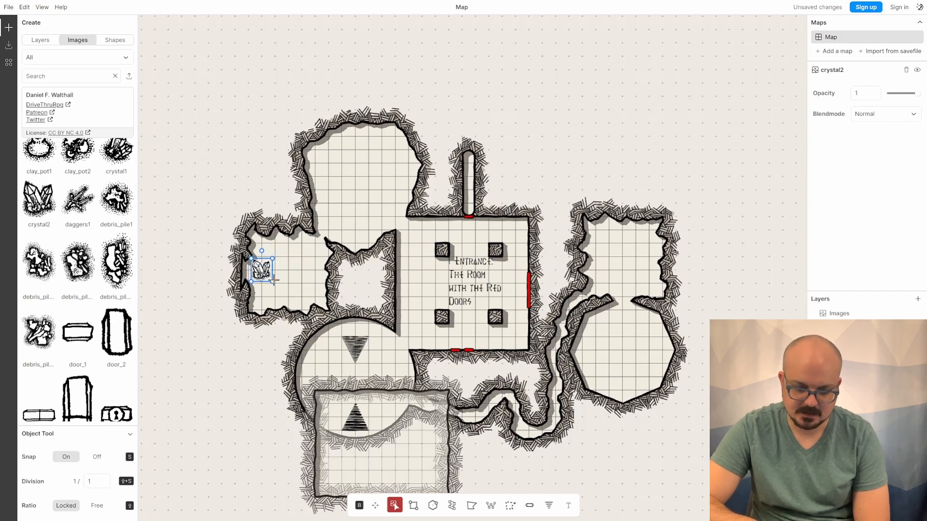
- Enlarge the crystal2 image in the west room to about two grid cells
{"action": "mouse_move", "coordinate": [273, 282]}
{"action": "left_mouse_down"}
{"action": "mouse_move", "coordinate": [287, 294]}
{"action": "mouse_move", "coordinate": [276, 297]}
{"action": "left_mouse_up"}
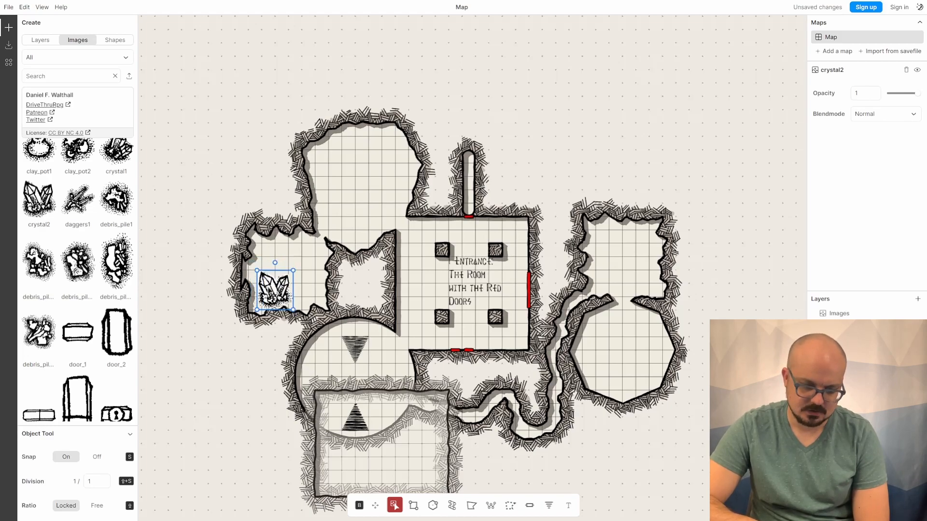
{"action": "left_click", "coordinate": [173, 258]}
- Place the rocks_pile1 image from the library at the north-east corner of the west room
{"action": "scroll", "coordinate": [78, 269], "scroll_direction": "down", "scroll_amount": 1}
{"action": "scroll", "coordinate": [78, 269], "scroll_direction": "down", "scroll_amount": 10}
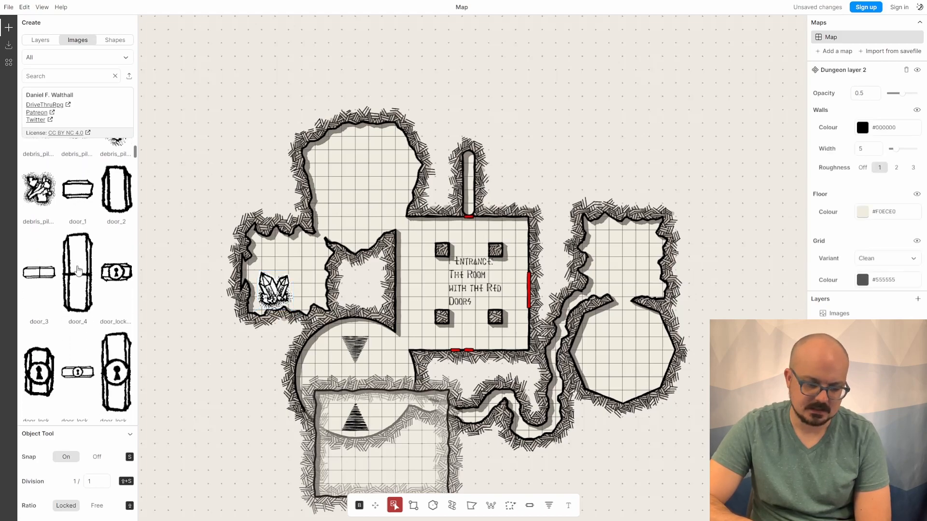
{"action": "scroll", "coordinate": [77, 268], "scroll_direction": "down", "scroll_amount": 5}
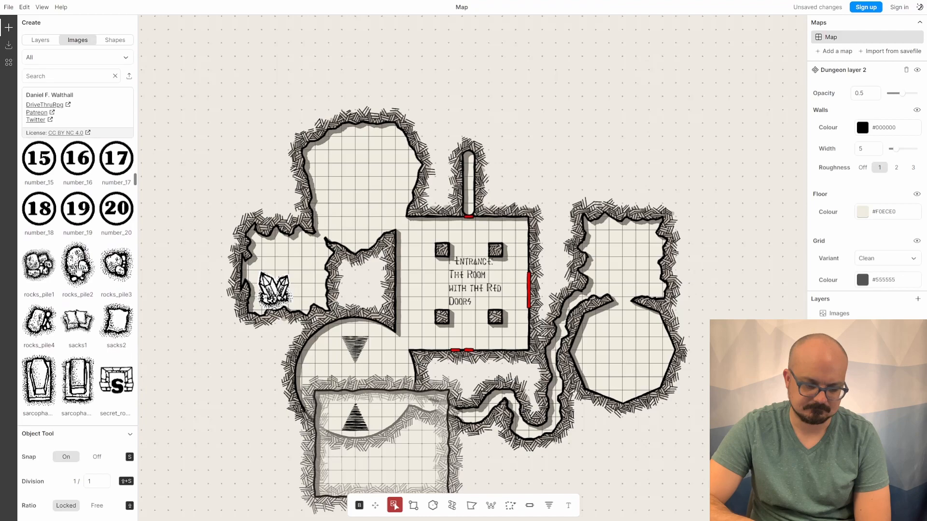
{"action": "left_click_drag", "start_coordinate": [42, 213], "coordinate": [324, 229]}
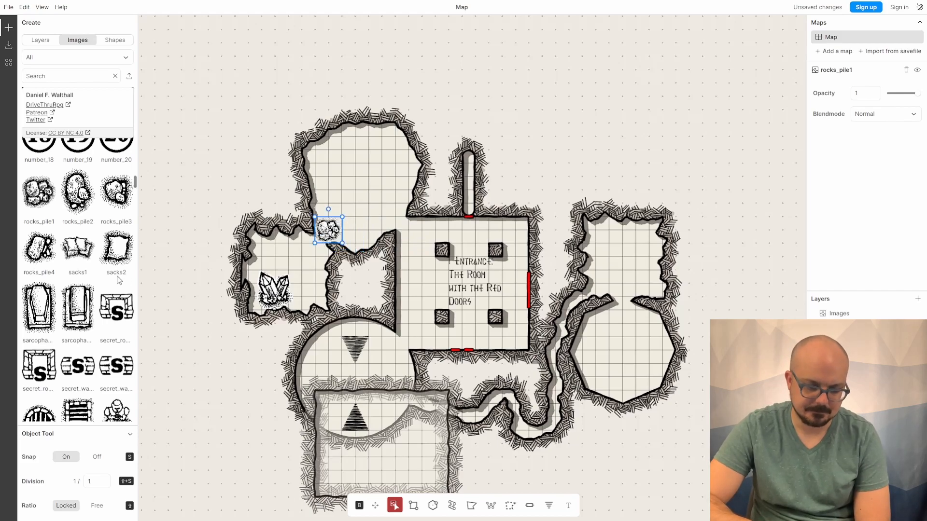
- Find the Campfire 1 image in the library, place it, and move it into the east room
{"action": "scroll", "coordinate": [119, 280], "scroll_direction": "down", "scroll_amount": 2}
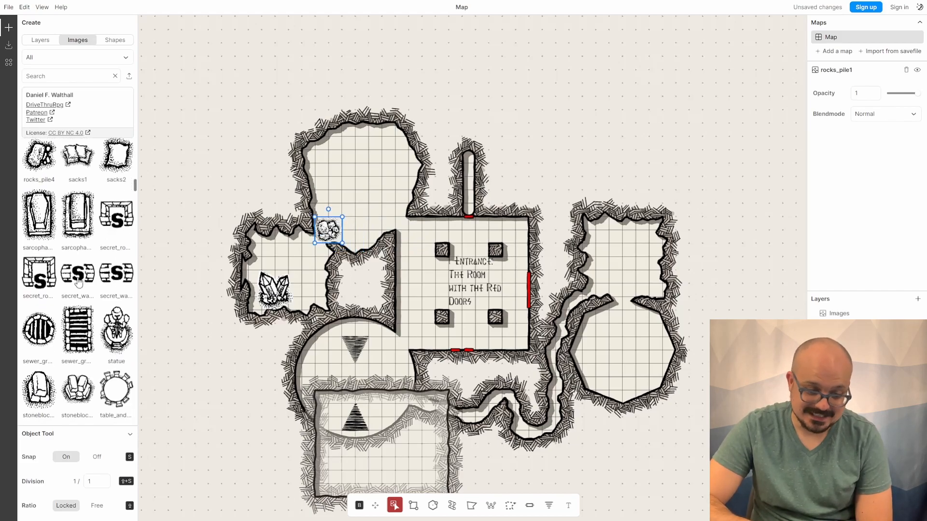
{"action": "scroll", "coordinate": [78, 282], "scroll_direction": "down", "scroll_amount": 4}
{"action": "scroll", "coordinate": [117, 277], "scroll_direction": "down", "scroll_amount": 5}
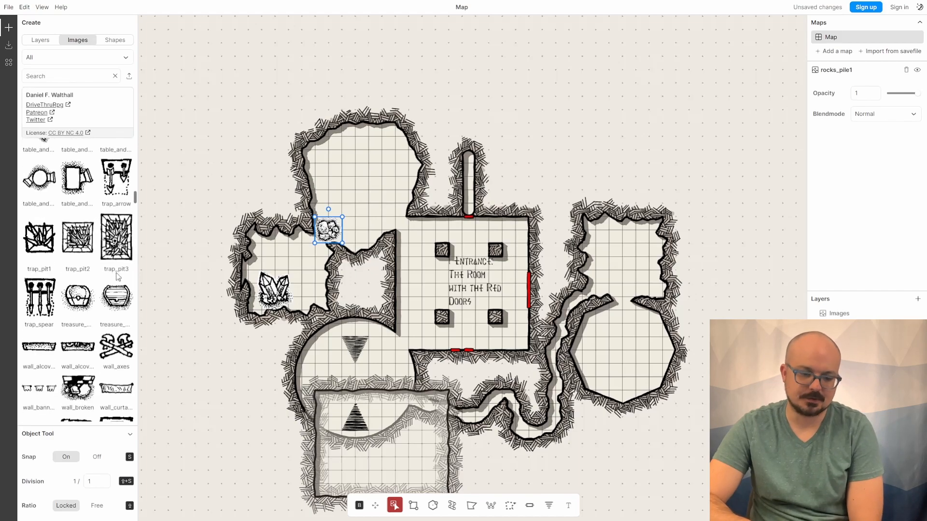
{"action": "scroll", "coordinate": [117, 277], "scroll_direction": "down", "scroll_amount": 3}
{"action": "scroll", "coordinate": [117, 277], "scroll_direction": "down", "scroll_amount": 8}
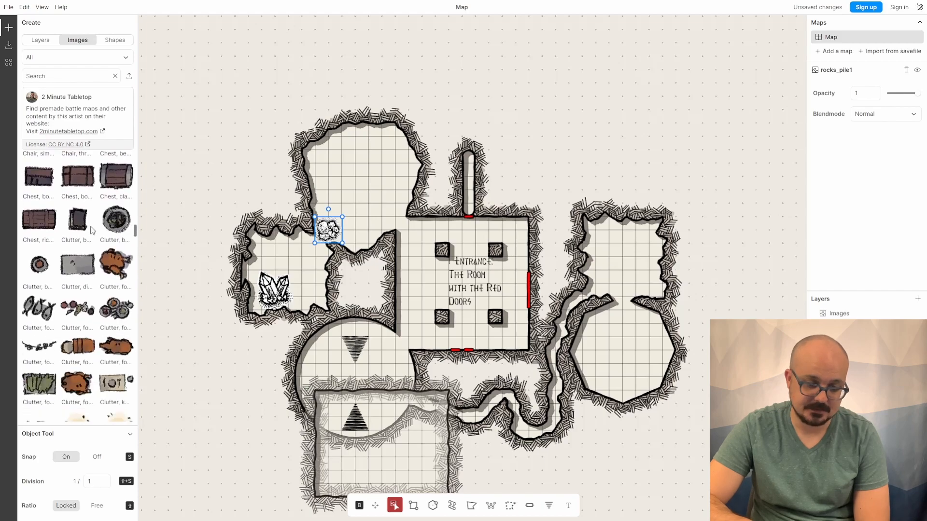
{"action": "scroll", "coordinate": [93, 285], "scroll_direction": "down", "scroll_amount": 5}
{"action": "scroll", "coordinate": [92, 286], "scroll_direction": "down", "scroll_amount": 6}
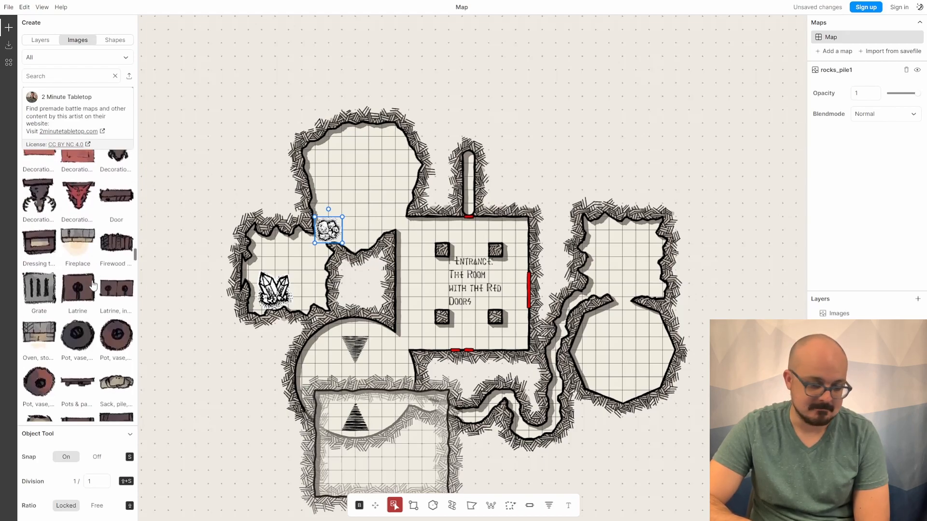
{"action": "scroll", "coordinate": [94, 284], "scroll_direction": "down", "scroll_amount": 4}
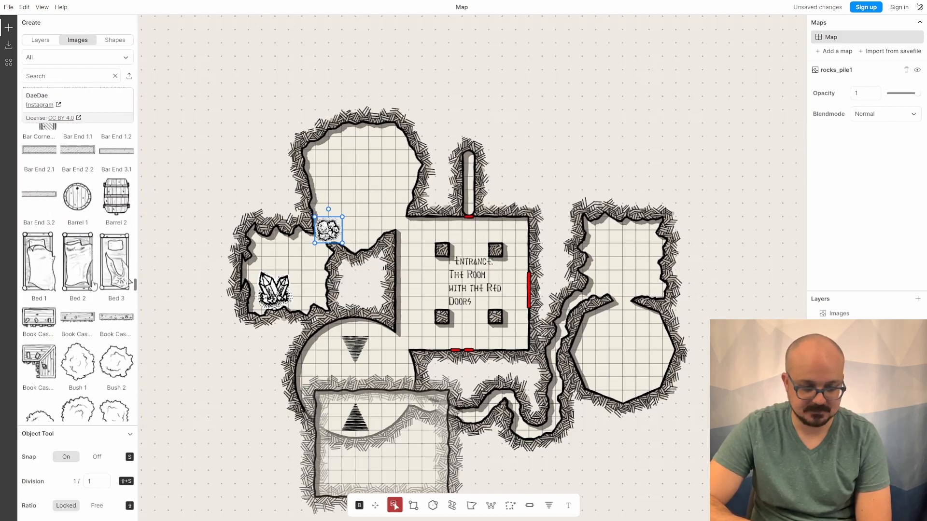
{"action": "scroll", "coordinate": [93, 284], "scroll_direction": "down", "scroll_amount": 2}
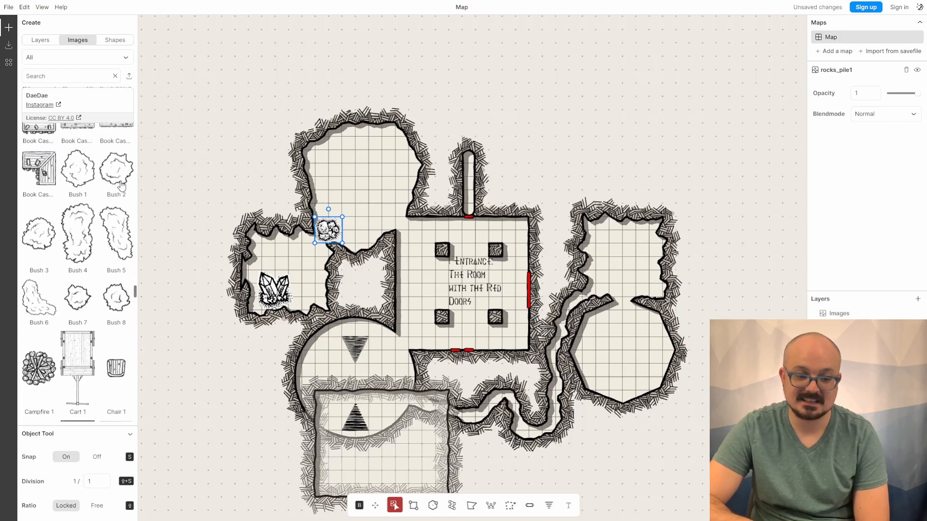
{"action": "scroll", "coordinate": [82, 245], "scroll_direction": "down", "scroll_amount": 2}
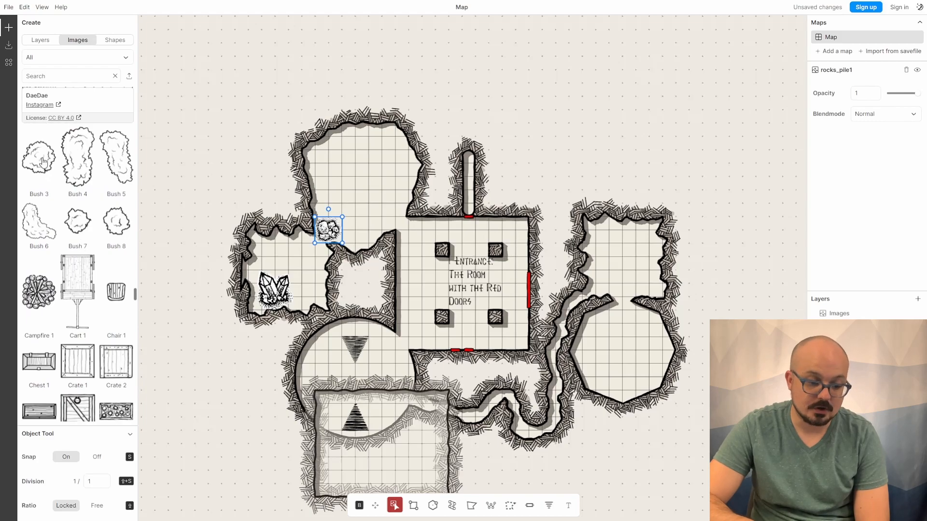
{"action": "scroll", "coordinate": [77, 263], "scroll_direction": "down", "scroll_amount": 1}
{"action": "left_click", "coordinate": [55, 267]}
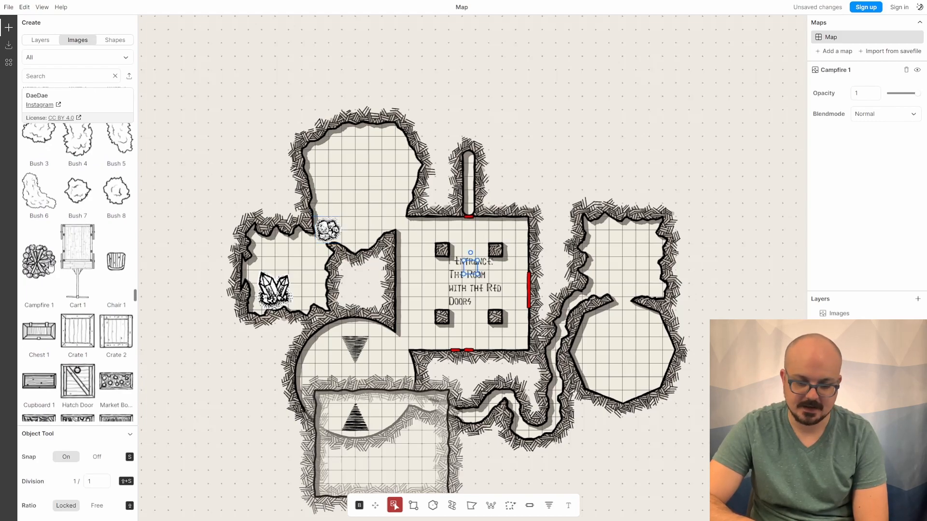
{"action": "left_click", "coordinate": [471, 267]}
{"action": "left_click_drag", "start_coordinate": [471, 268], "coordinate": [640, 267]}
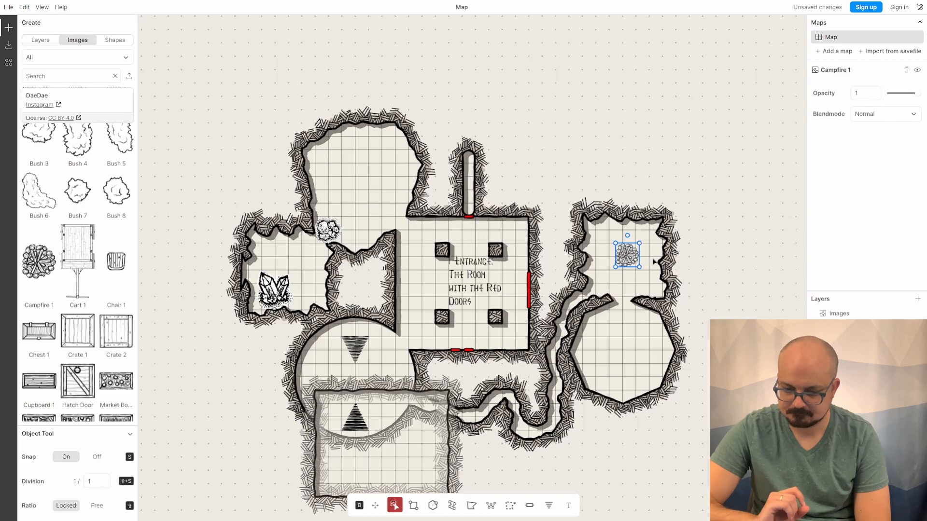
{"action": "left_click", "coordinate": [654, 261]}
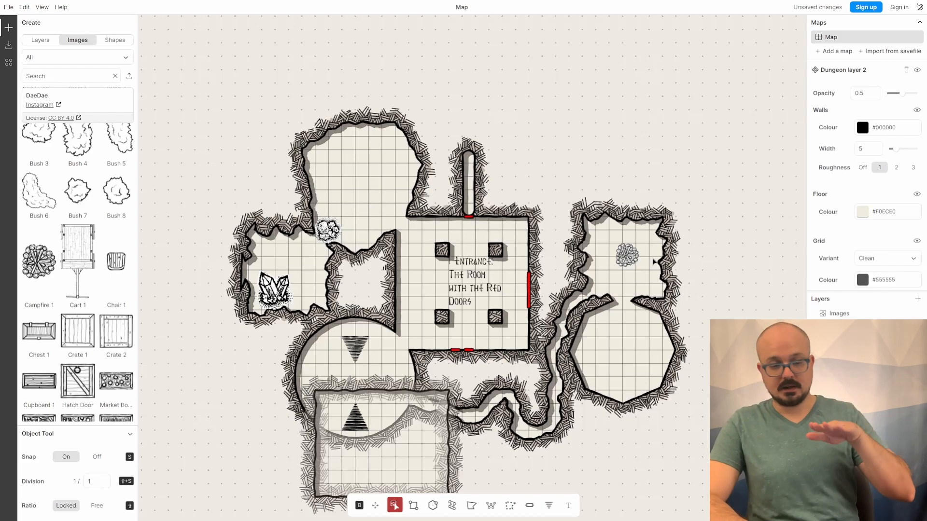
- Open the export panel and resize the PNG export area to about 59×47 cells around the whole map
{"action": "left_click", "coordinate": [9, 8]}
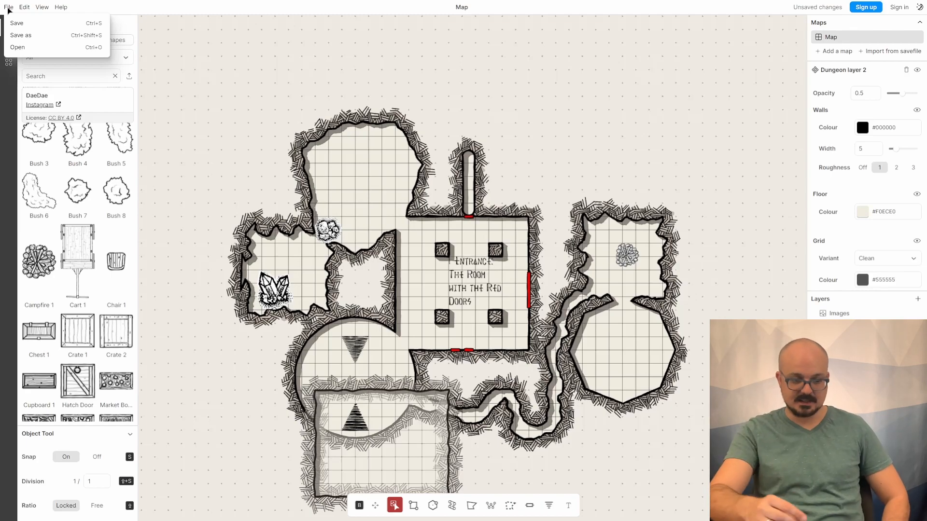
{"action": "left_click", "coordinate": [170, 61]}
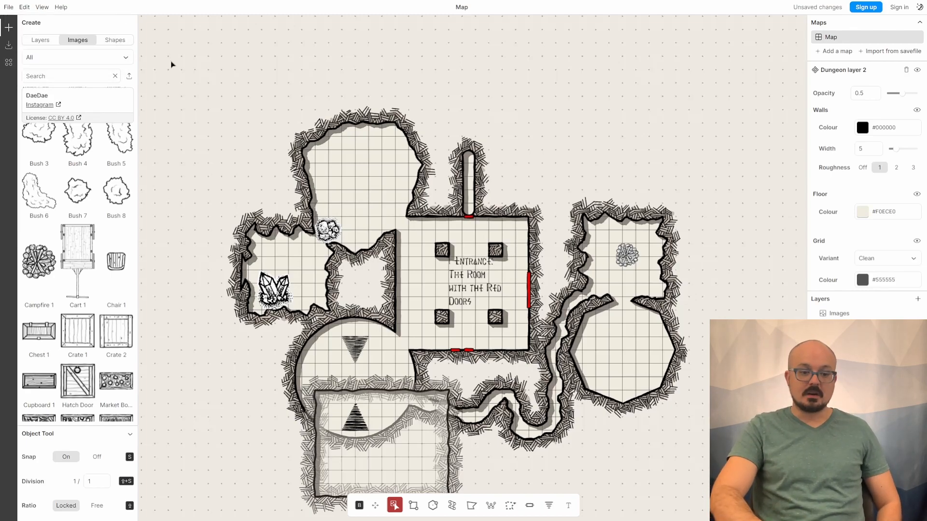
{"action": "left_click", "coordinate": [9, 45]}
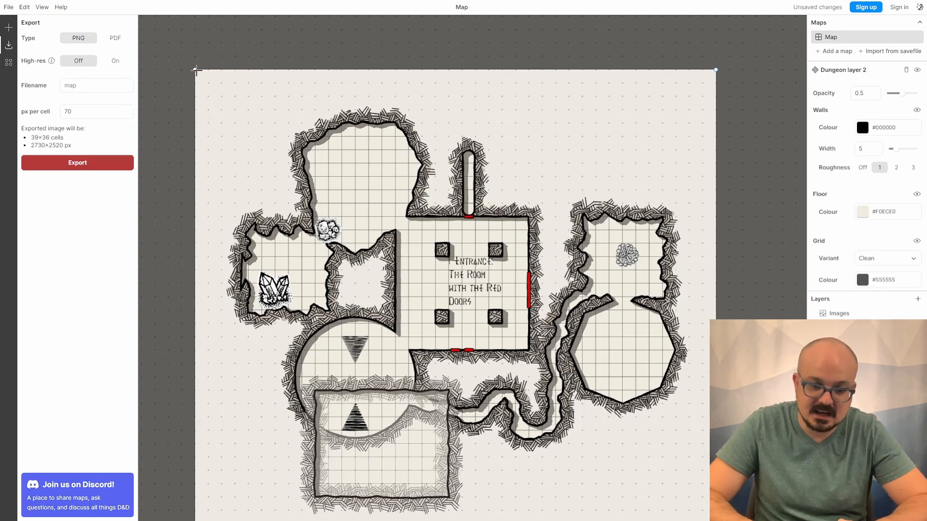
{"action": "left_click_drag", "start_coordinate": [196, 71], "coordinate": [219, 93]}
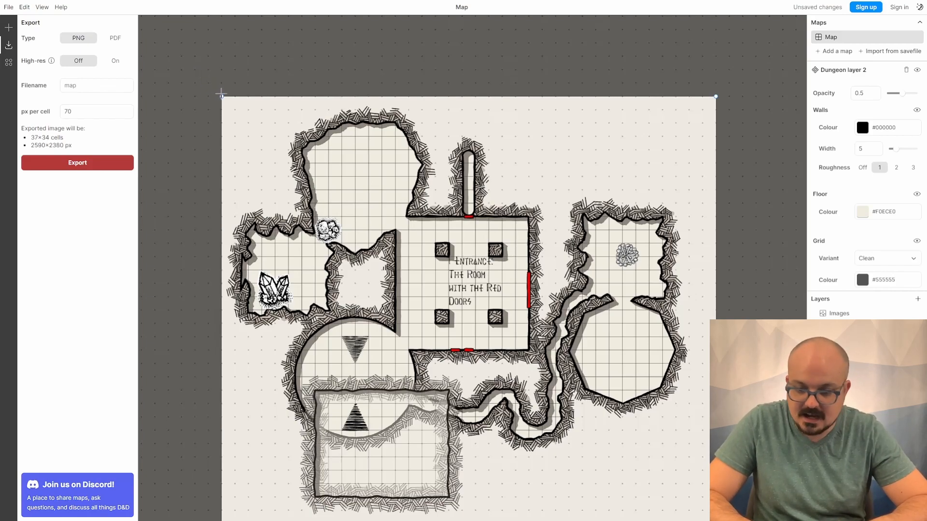
{"action": "scroll", "coordinate": [720, 183], "scroll_direction": "down", "scroll_amount": 5}
{"action": "scroll", "coordinate": [720, 184], "scroll_direction": "up", "scroll_amount": 2}
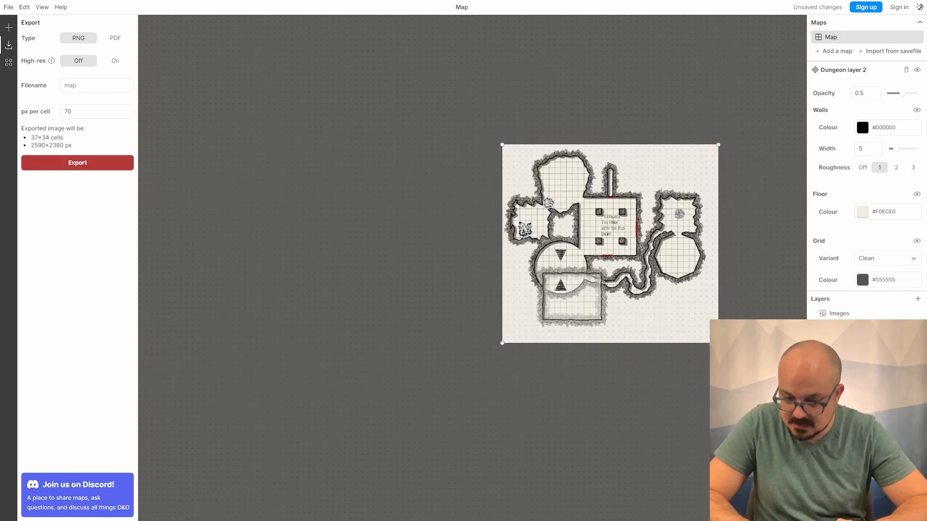
{"action": "left_click_drag", "start_coordinate": [718, 344], "coordinate": [759, 378]}
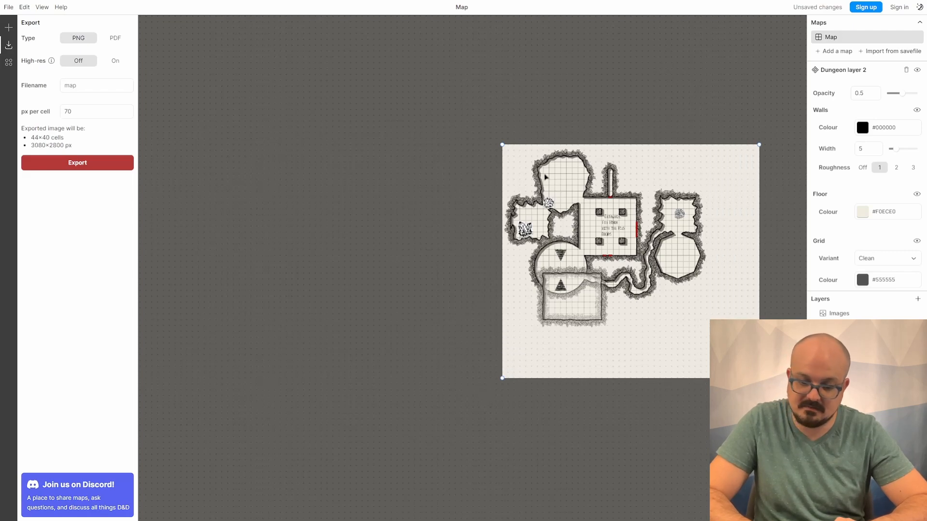
{"action": "left_click_drag", "start_coordinate": [503, 144], "coordinate": [413, 102]}
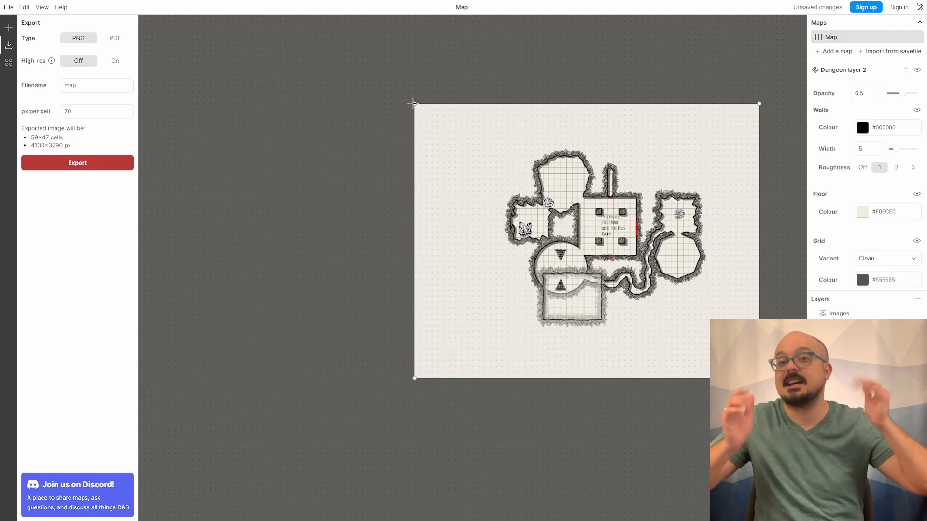